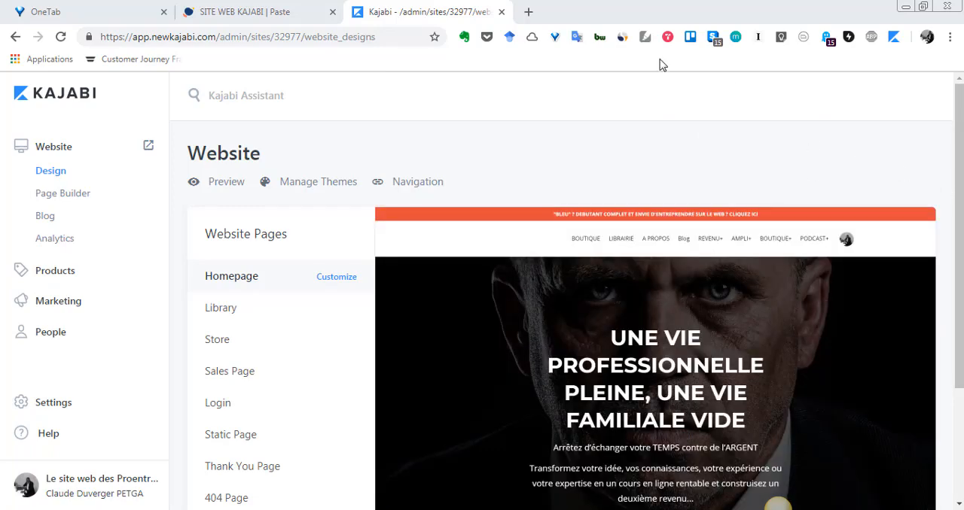
View the header menu of the live Proentrepreneurs homepage in the other browser window and return to the Kajabi admin.
key("alt+Tab")
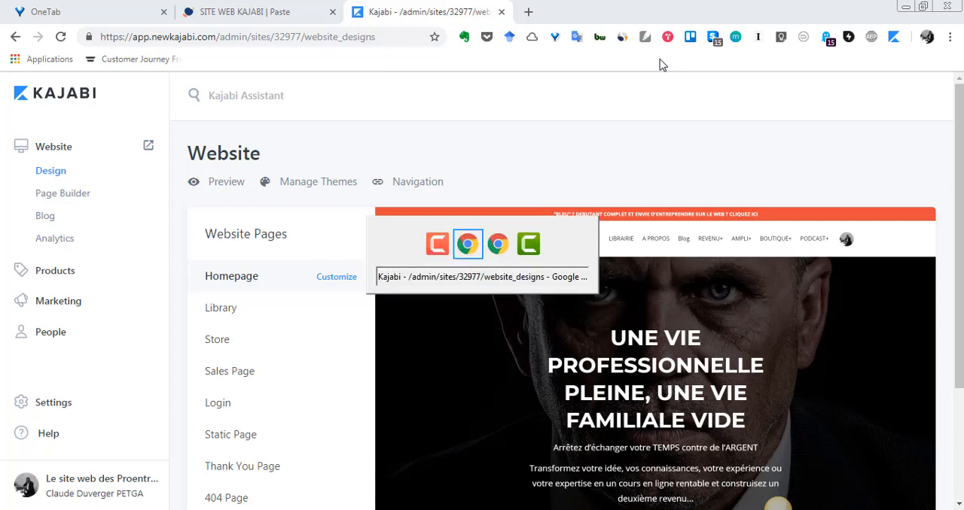
key("alt+Tab")
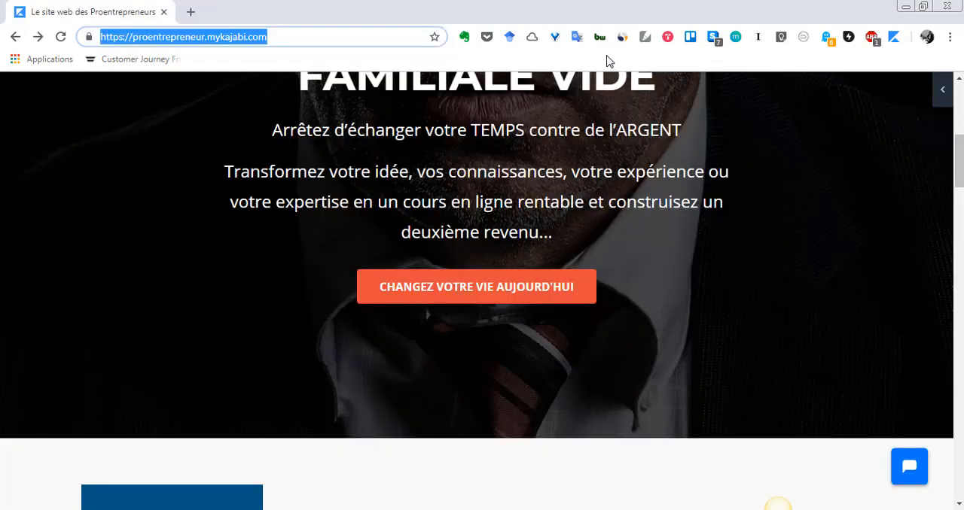
scroll(532, 262, "up", 5)
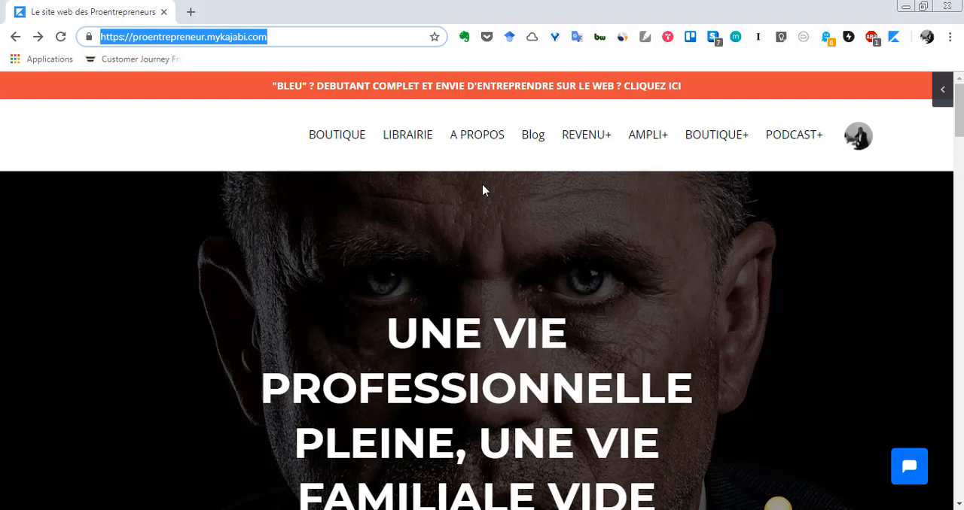
key("alt+Tab")
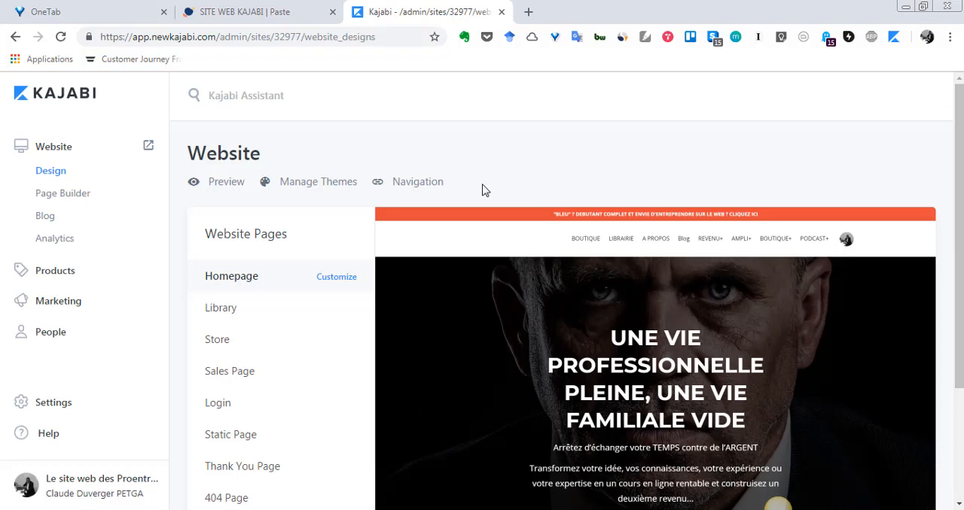
Open the website's navigation menus and review the links in the Footer and Main Menu sections.
left_click(418, 182)
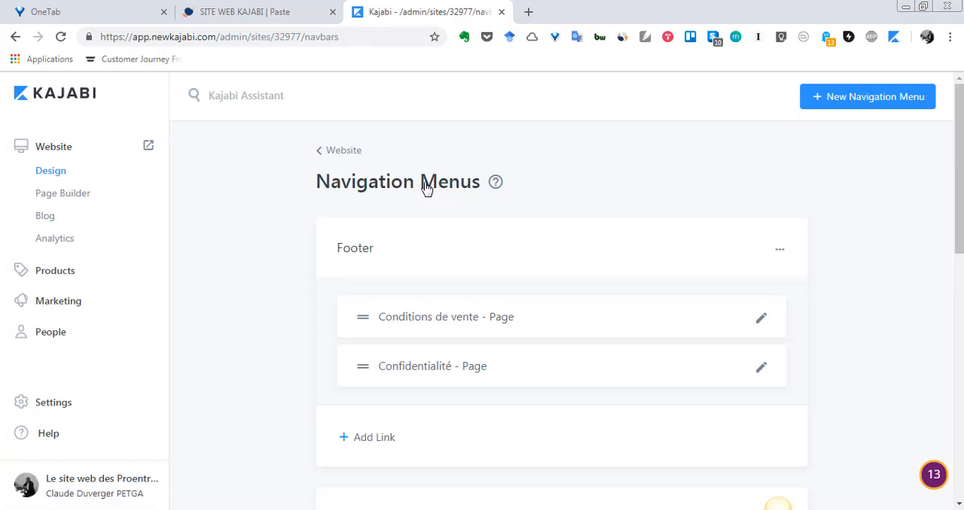
scroll(544, 344, "down", 2)
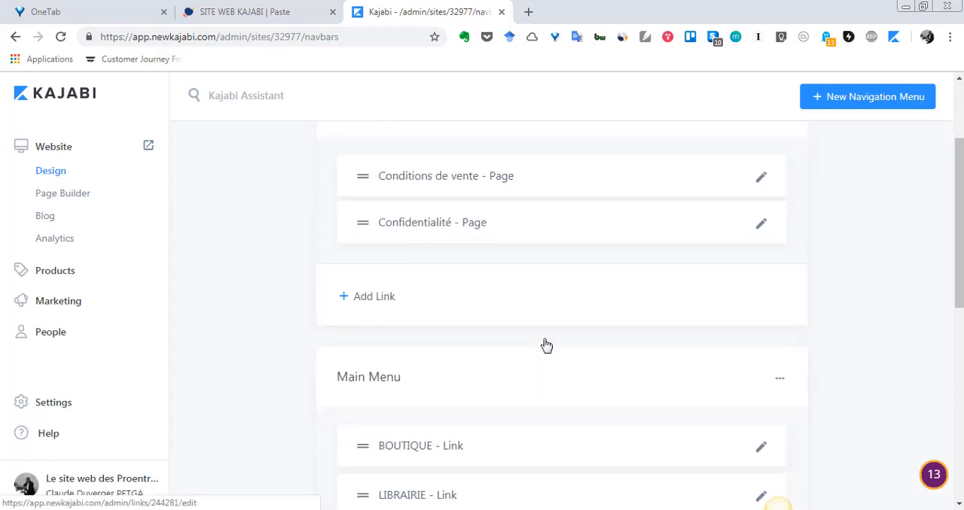
scroll(547, 344, "up", 2)
scroll(545, 343, "down", 3)
scroll(547, 344, "up", 3)
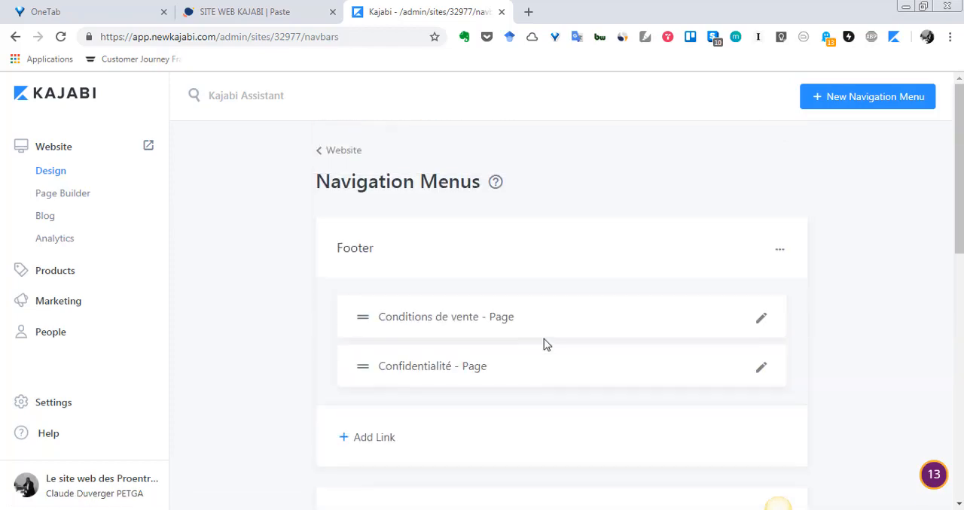
scroll(544, 344, "down", 3)
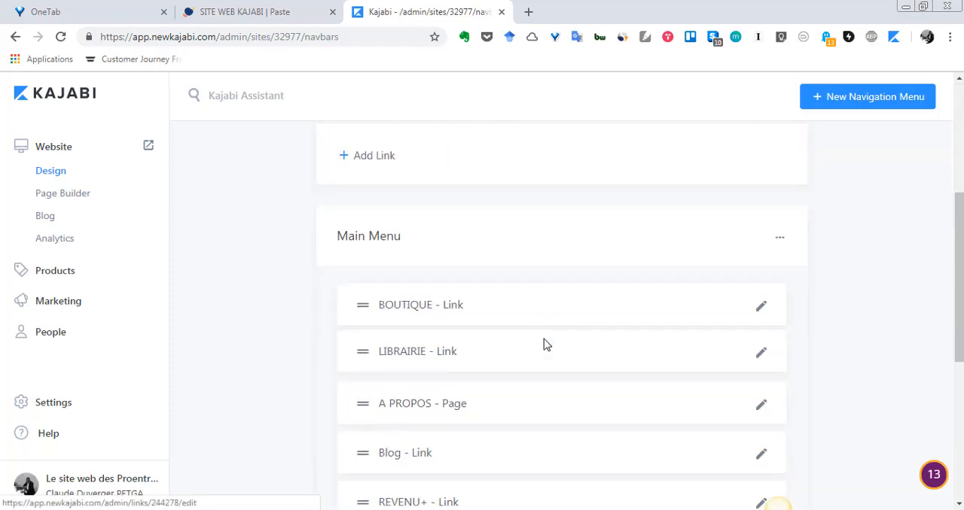
scroll(546, 344, "up", 3)
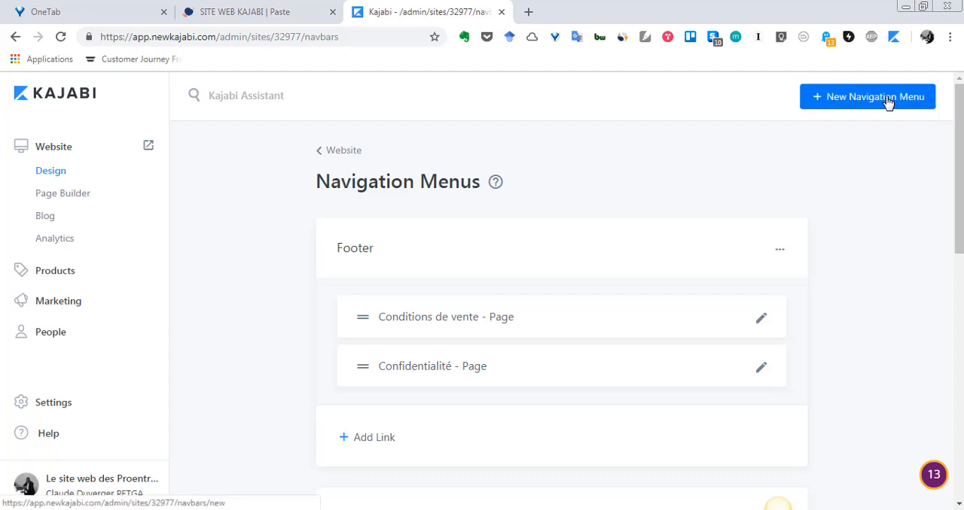
scroll(632, 320, "down", 2)
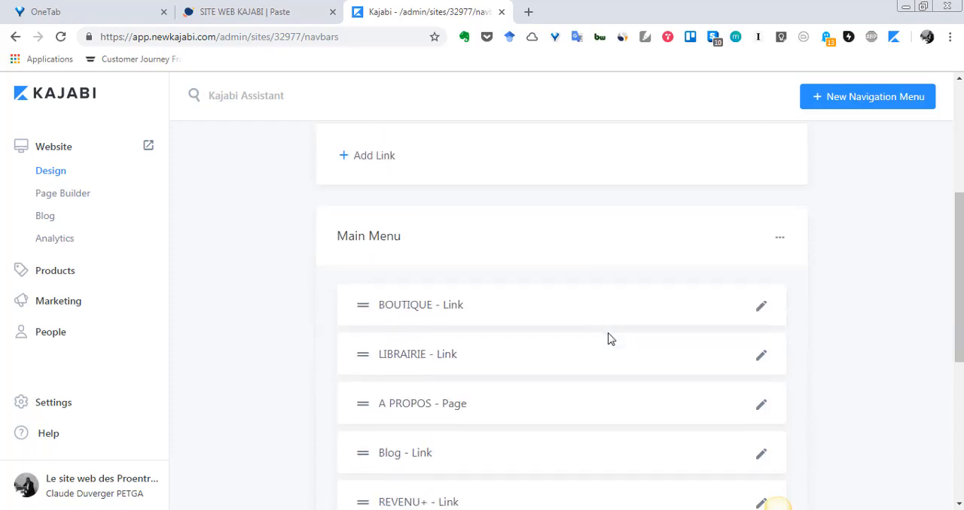
scroll(608, 339, "down", 2)
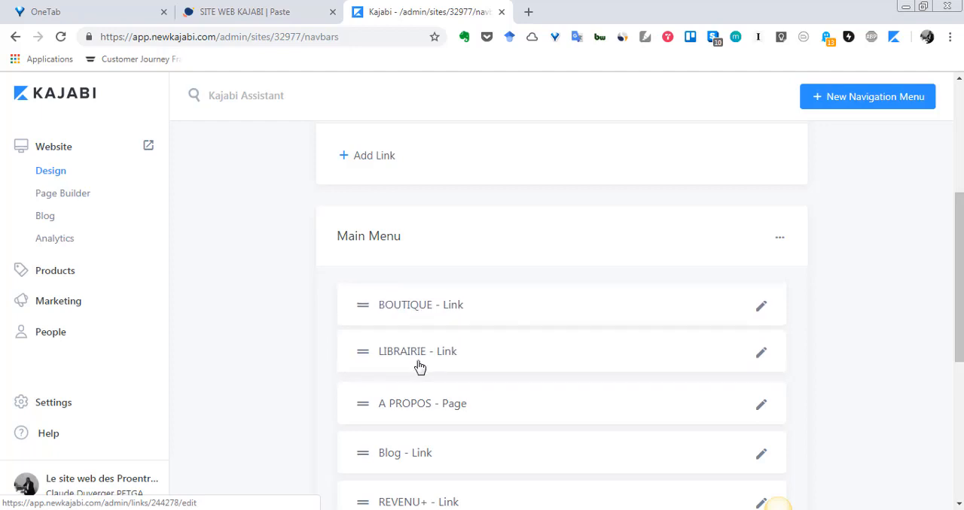
scroll(420, 366, "up", 4)
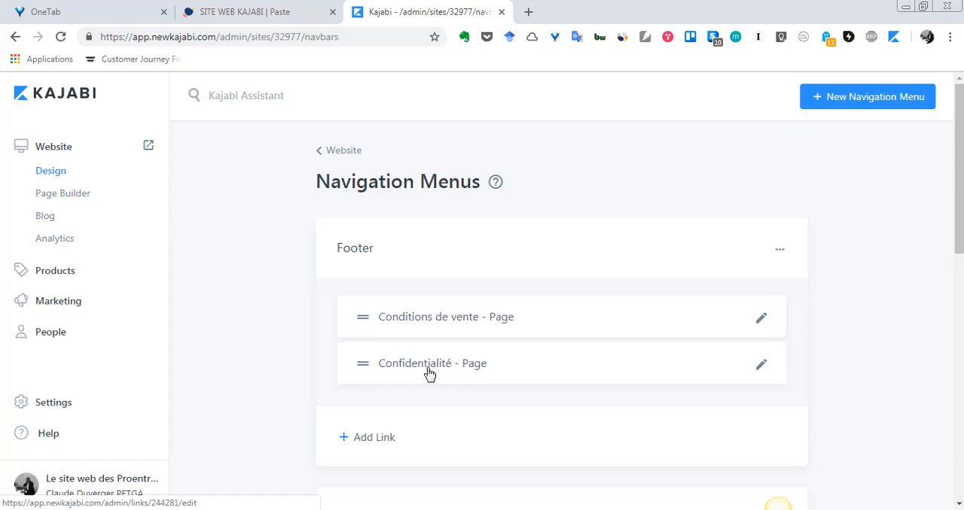
Move the live Proentrepreneurs site from its separate window into the Kajabi admin's browser window.
key("alt+Tab")
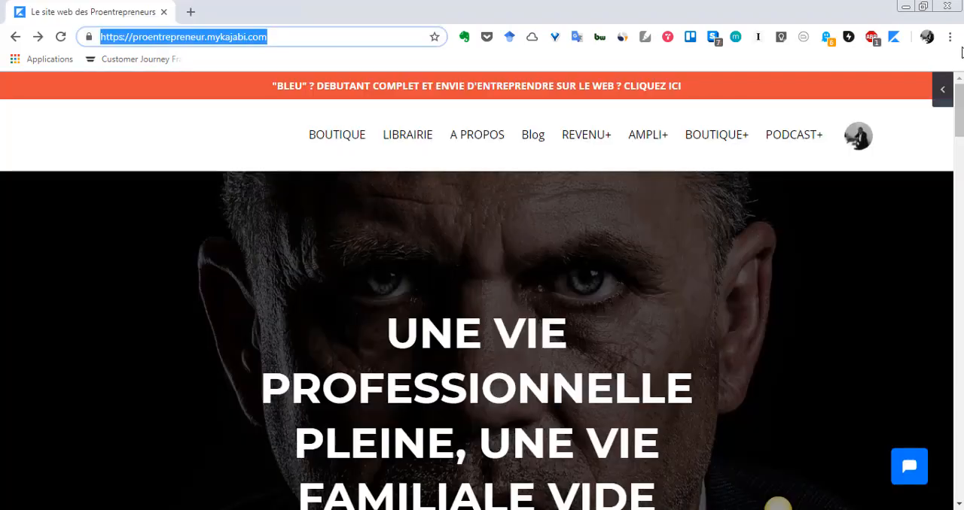
left_click(923, 7)
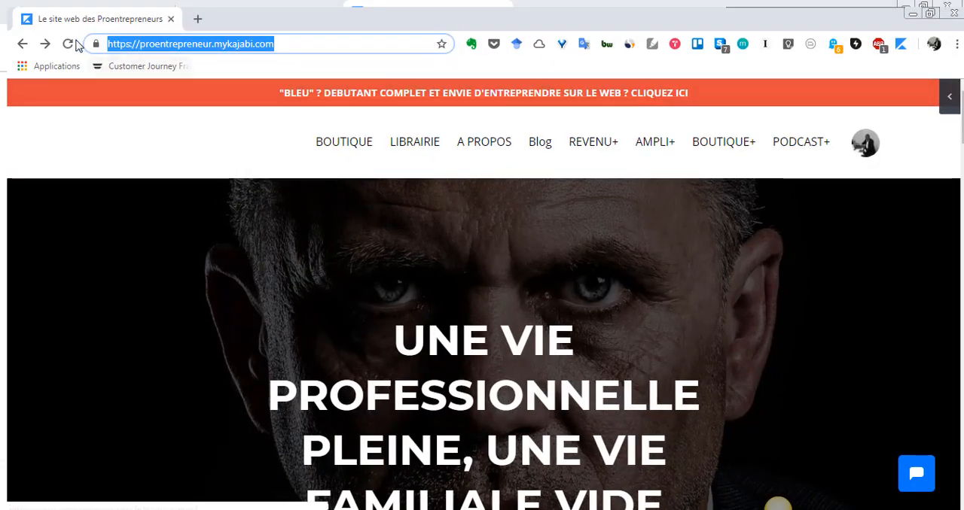
left_click_drag(100, 20, 559, 23)
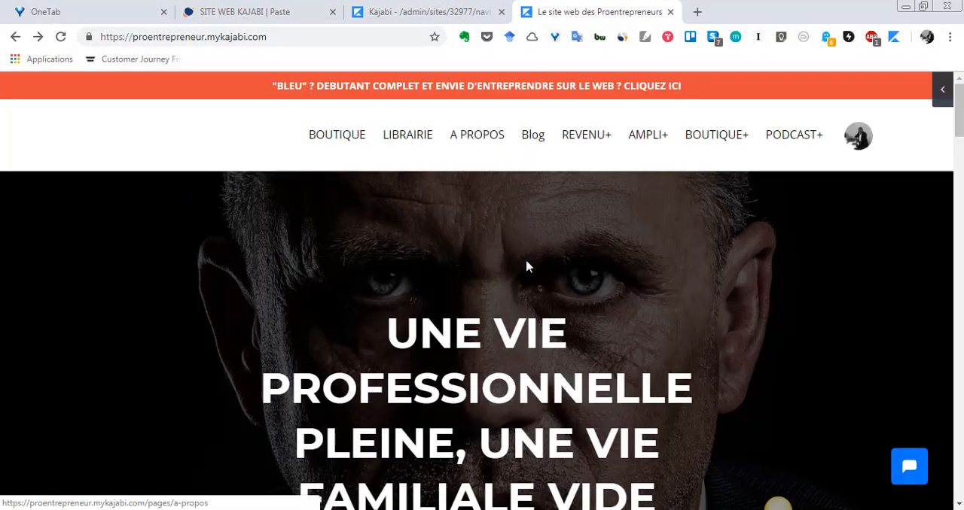
Examine the live homepage from its header menu down to the footer links.
scroll(523, 279, "down", 1)
scroll(519, 280, "up", 1)
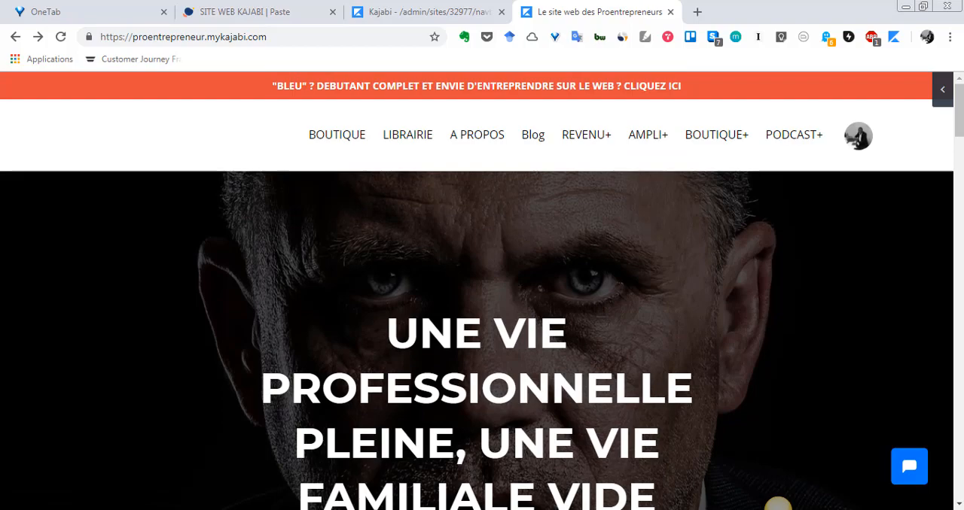
scroll(519, 282, "down", 8)
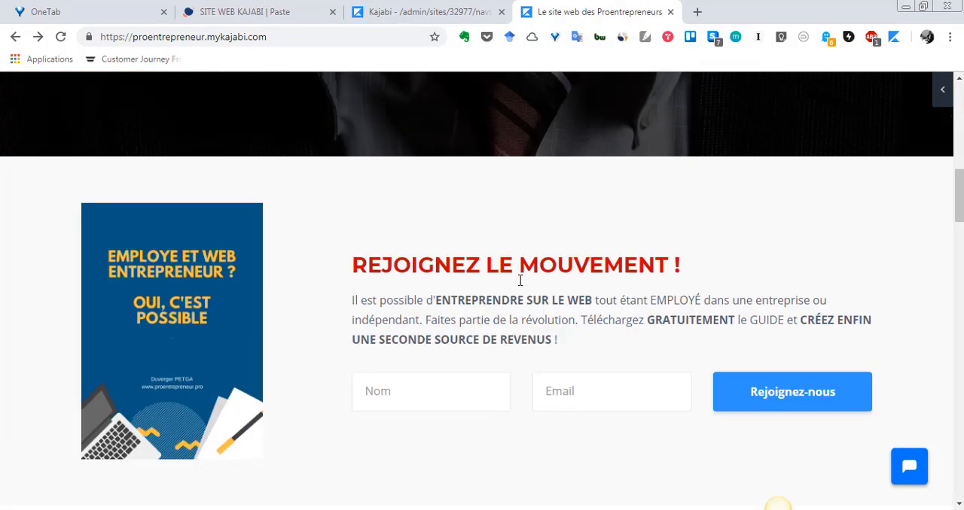
scroll(519, 282, "down", 15)
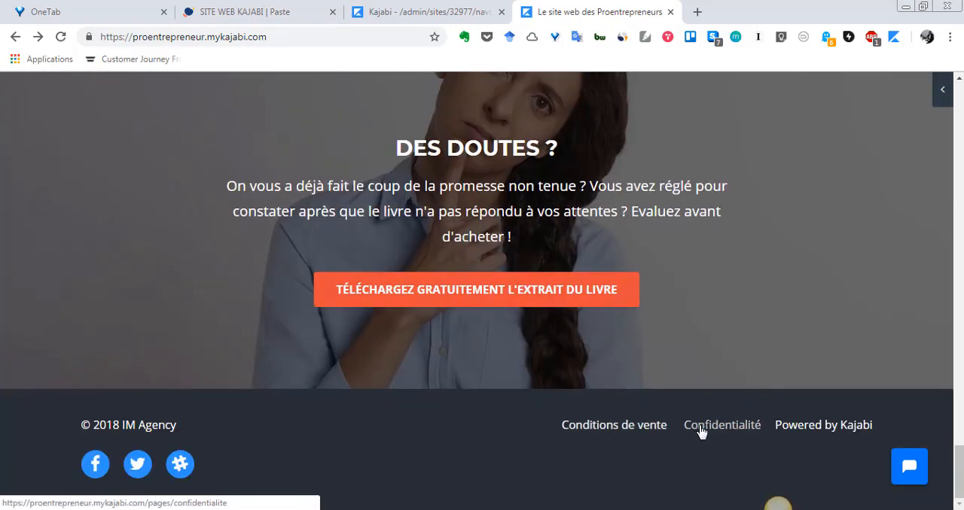
Compare the Footer and Main Menu sections in the Kajabi admin with the menus on the live homepage.
left_click(458, 9)
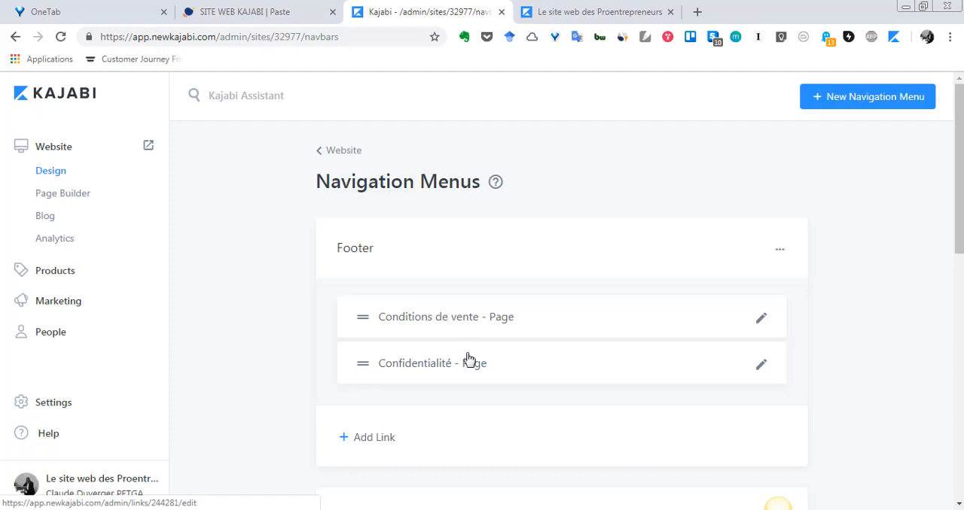
scroll(466, 359, "down", 5)
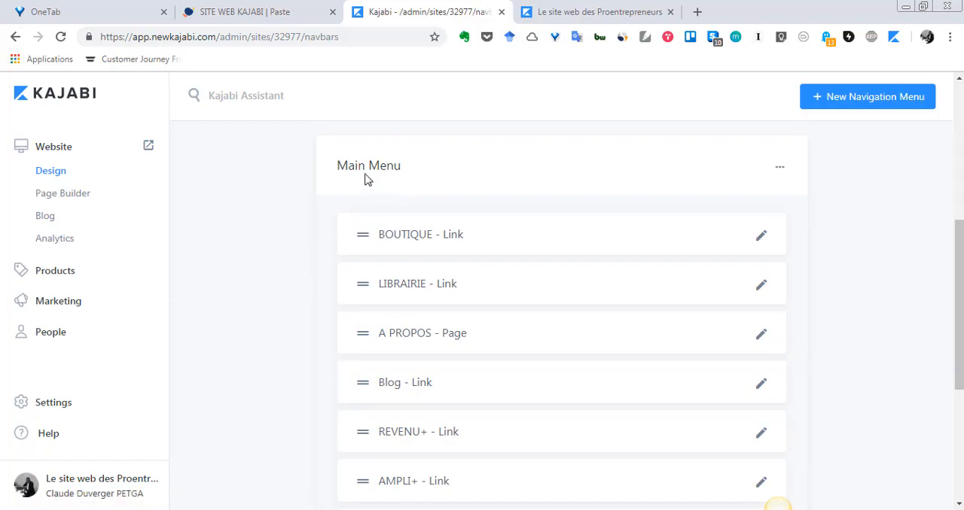
left_click(631, 11)
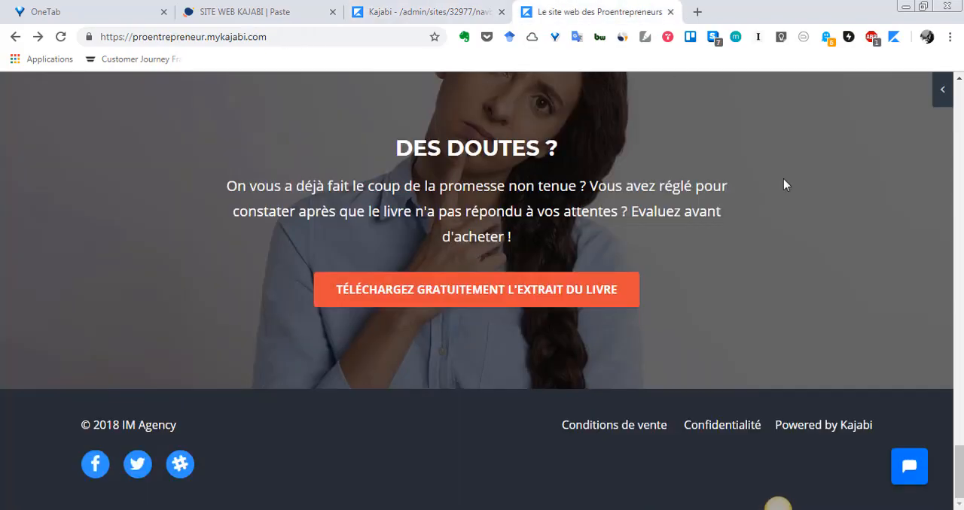
scroll(909, 395, "up", 20)
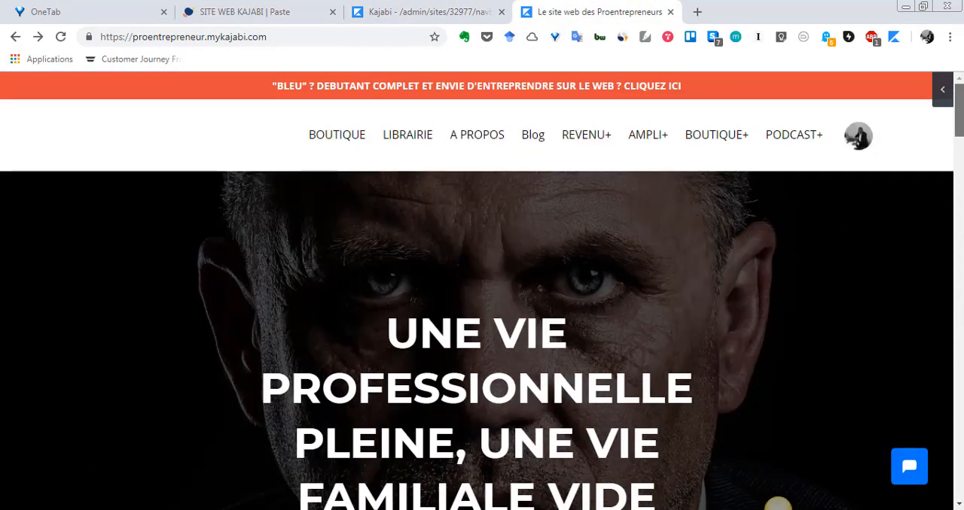
left_click(436, 9)
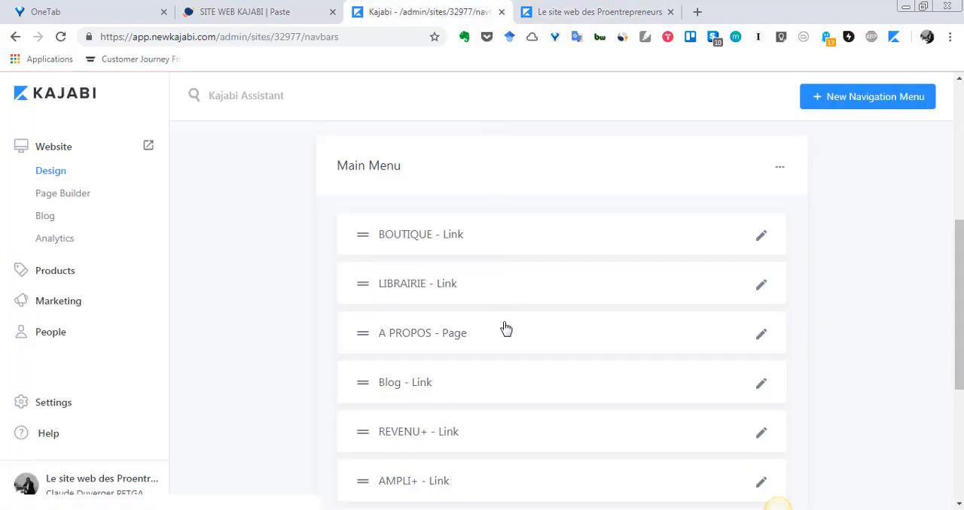
Examine the list of links in the Main Menu and that menu's additional options.
scroll(506, 329, "down", 3)
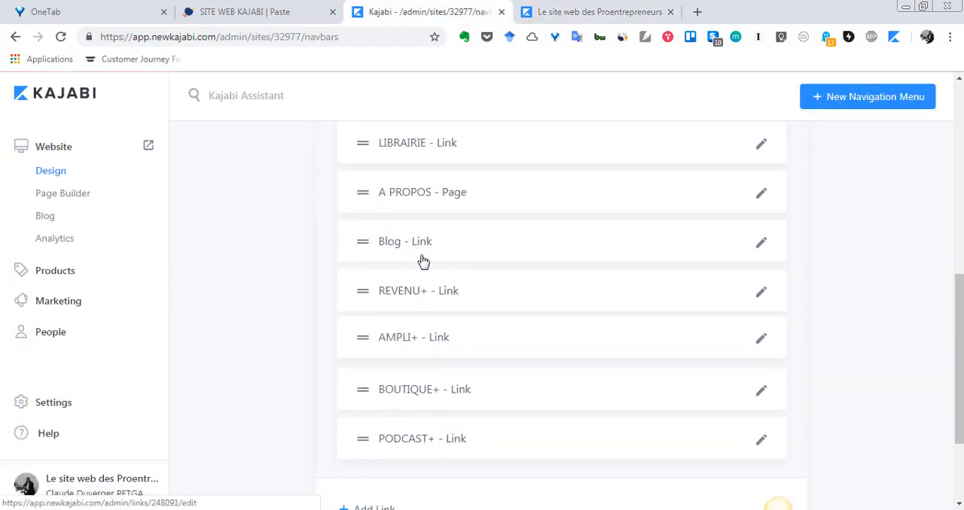
scroll(387, 383, "up", 4)
scroll(400, 316, "down", 3)
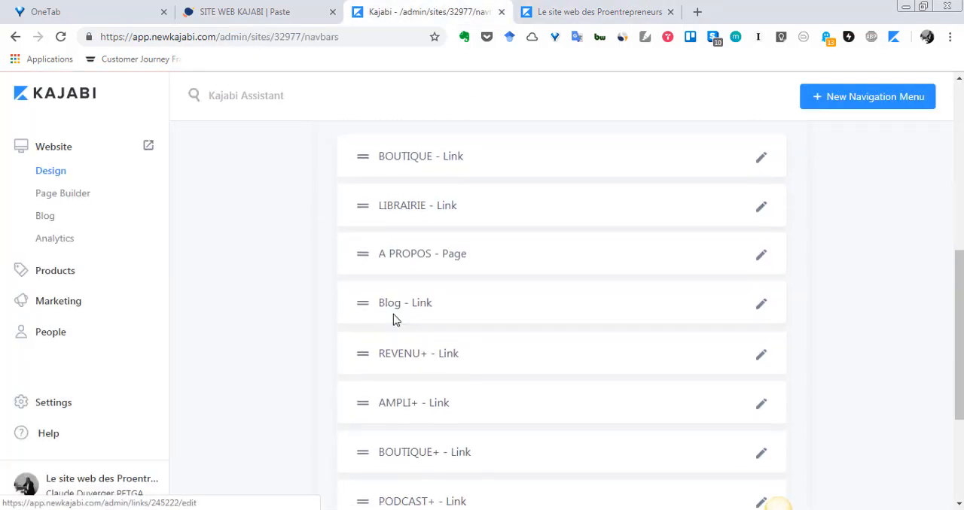
scroll(395, 319, "down", 2)
scroll(394, 323, "up", 4)
scroll(400, 308, "down", 3)
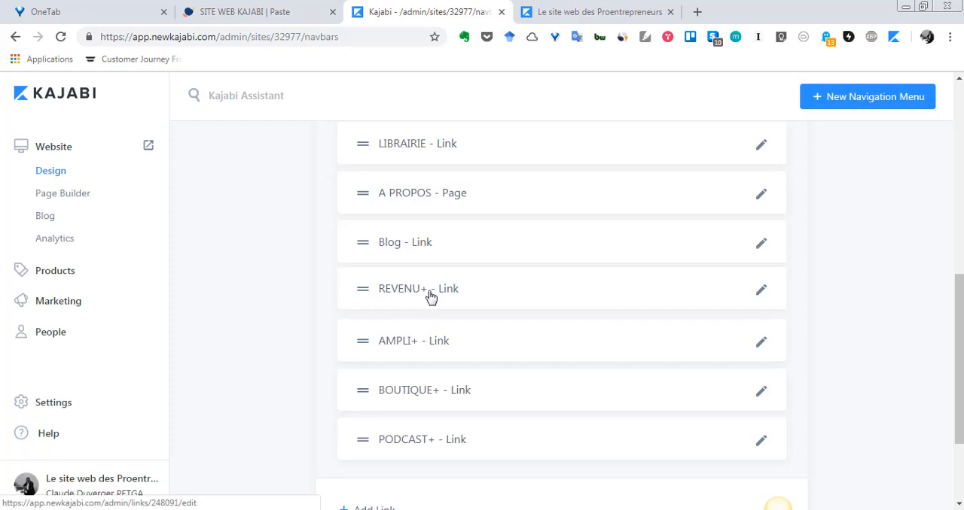
scroll(396, 414, "up", 2)
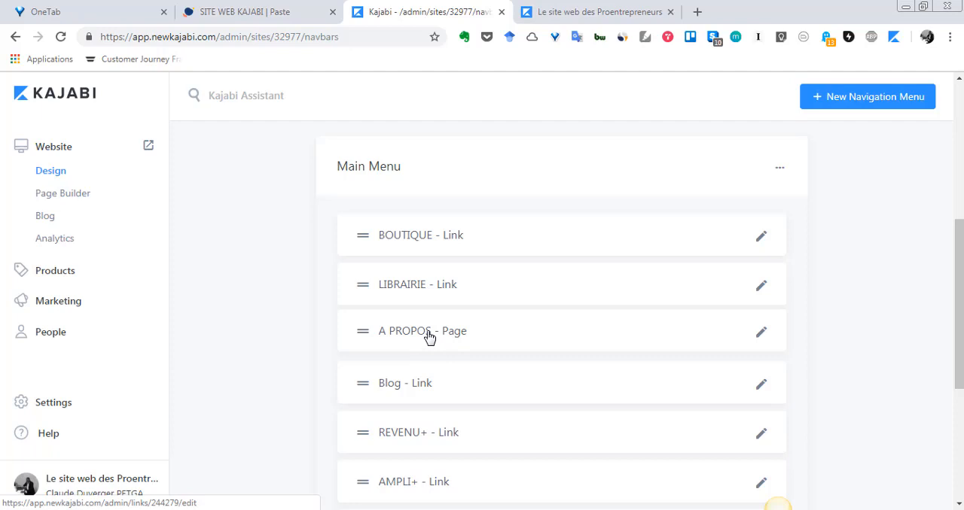
scroll(479, 420, "up", 1)
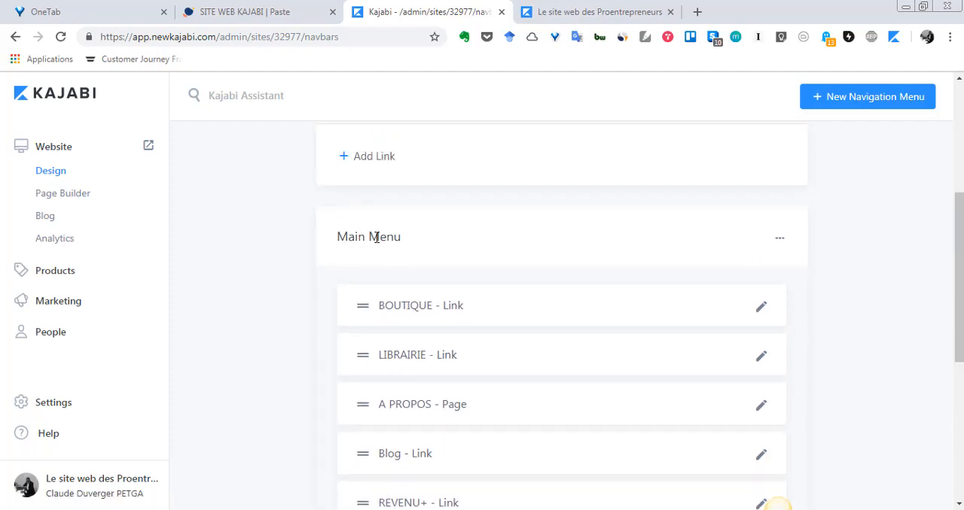
scroll(496, 281, "down", 1)
scroll(710, 260, "up", 2)
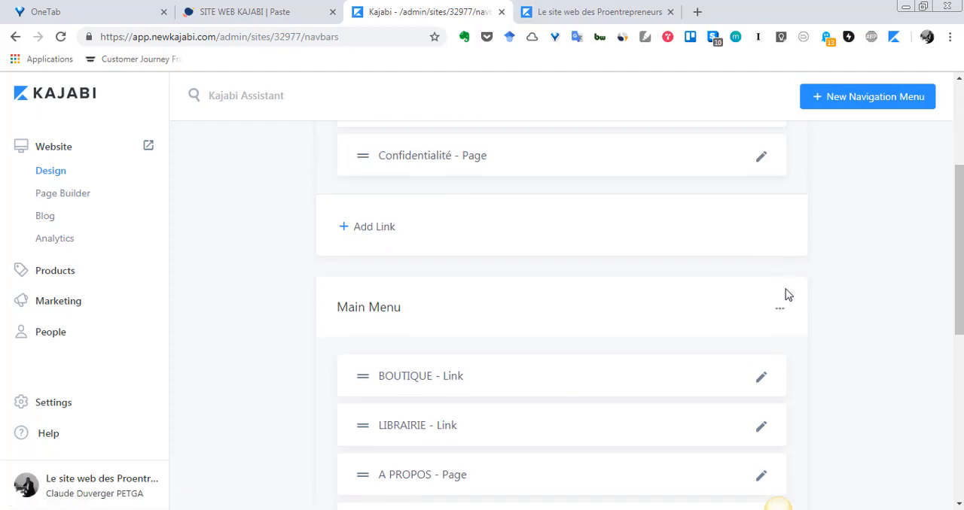
left_click(777, 315)
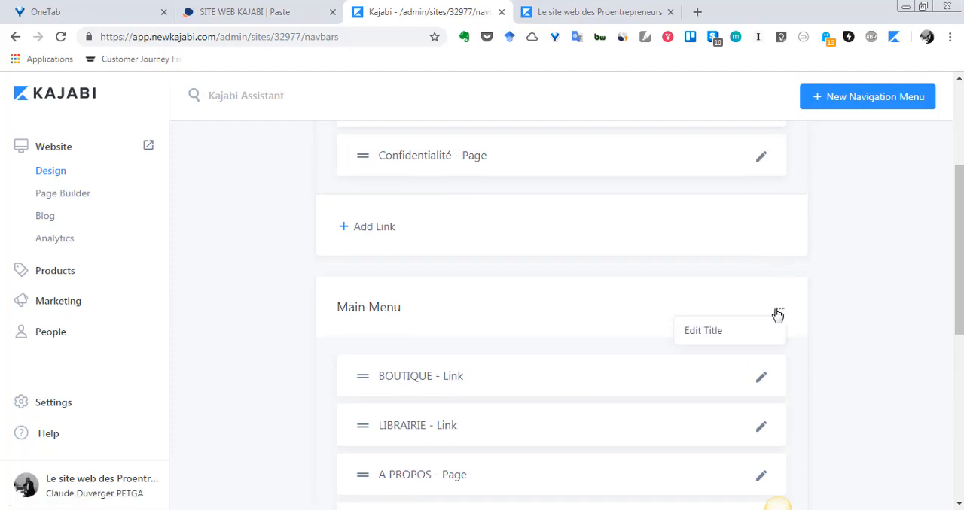
left_click(828, 329)
Start a new item of type Link in the Main Menu.
scroll(724, 331, "down", 6)
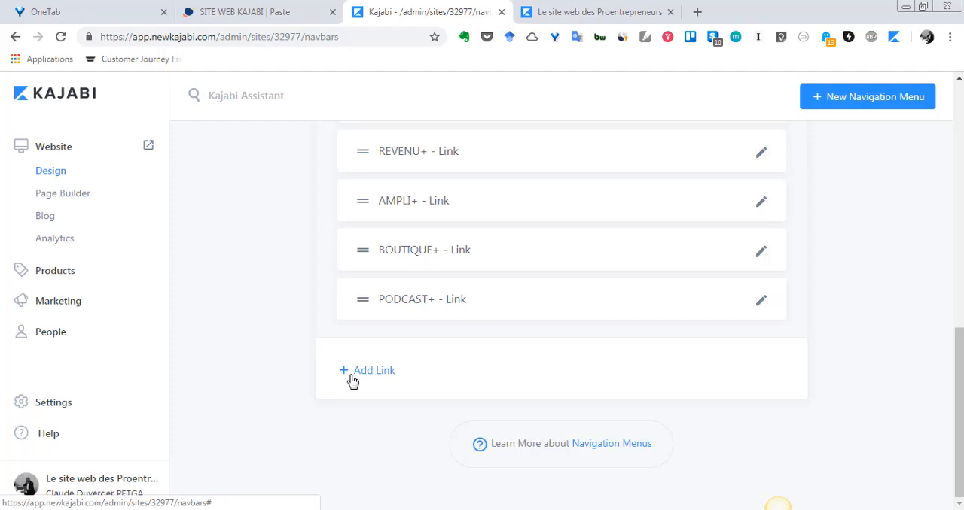
left_click(350, 377)
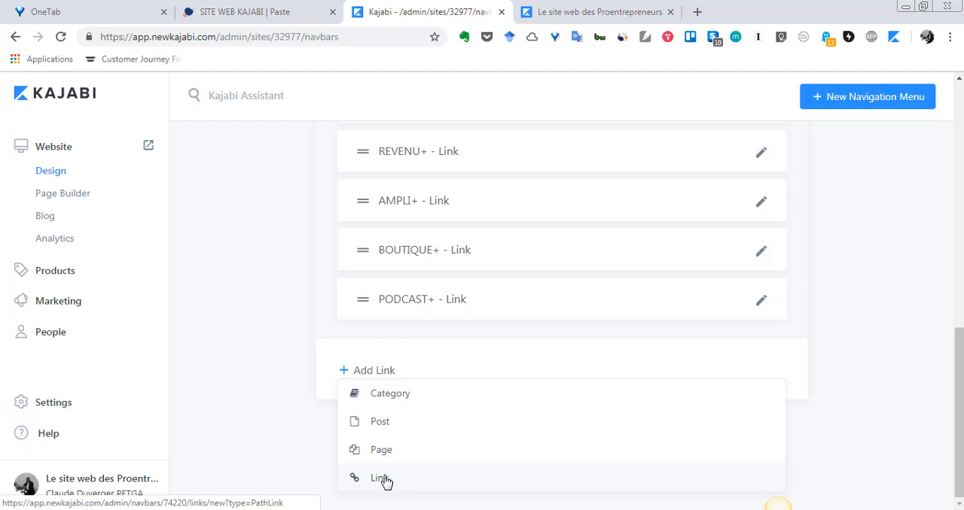
left_click(378, 483)
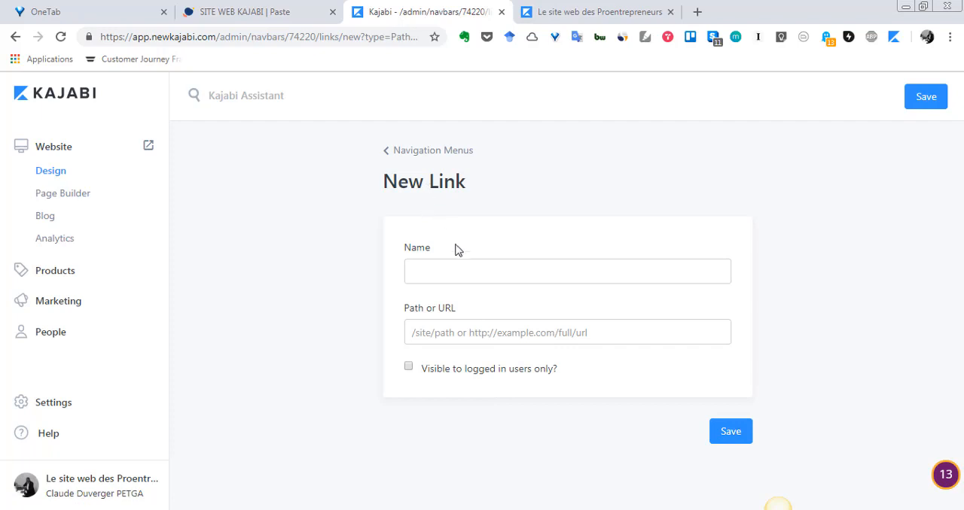
Name the new Main Menu link MON ENTREPRISE.
left_click(480, 273)
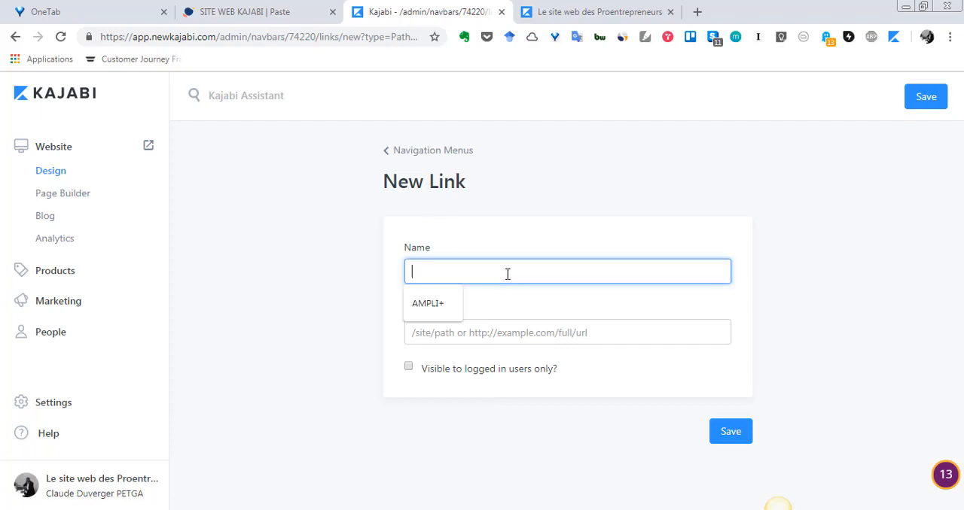
type("MON")
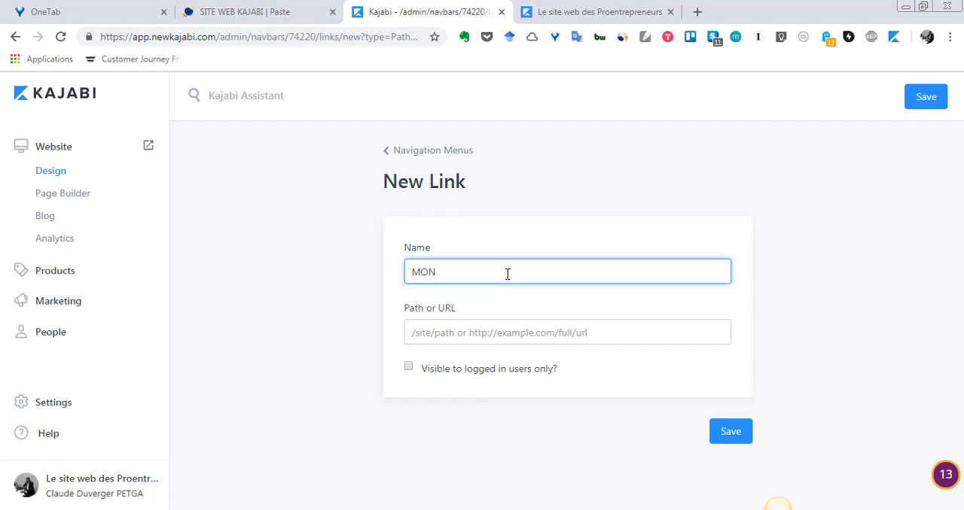
type(" ENTREPRISE")
left_click(522, 332)
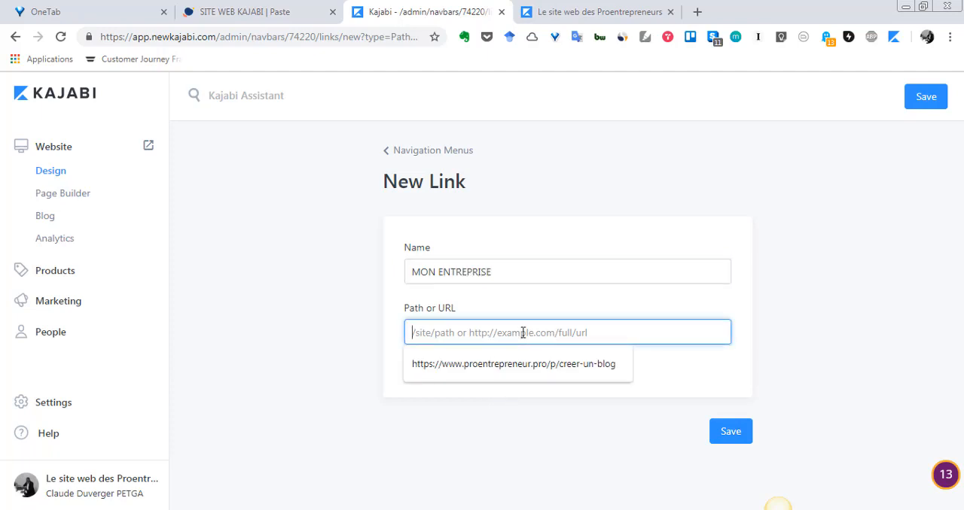
type("WWW")
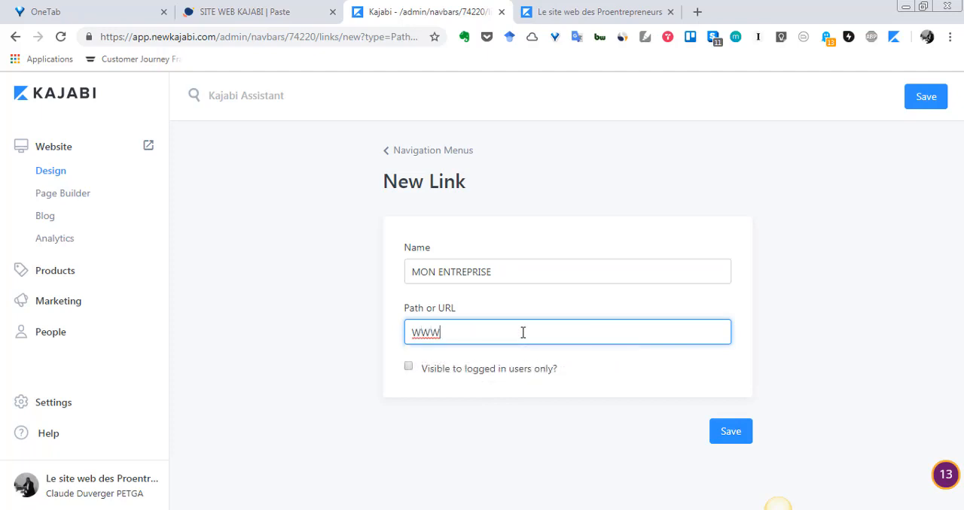
key("BackSpace")
key("BackSpace")
key("BackSpace")
type("www")
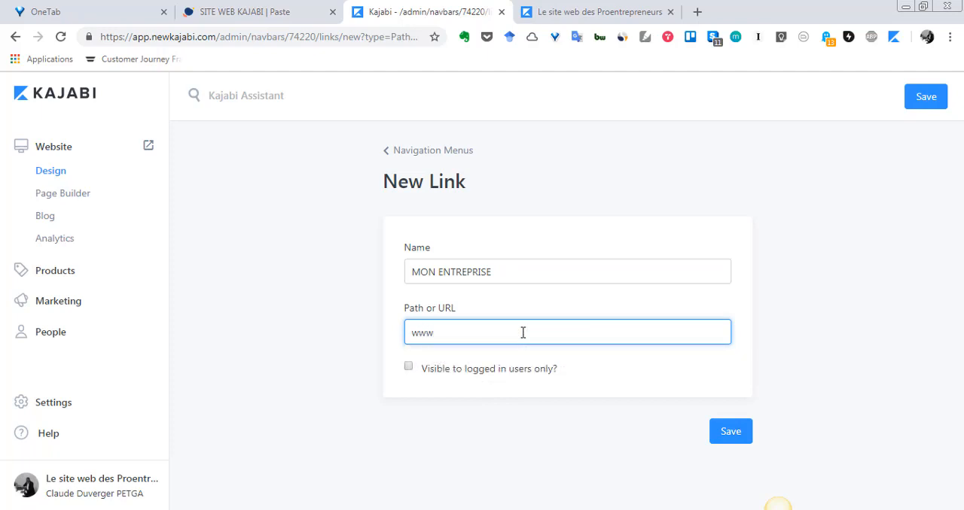
type(":")
key("BackSpace")
type(".yp")
key("BackSpace")
type("outube.com")
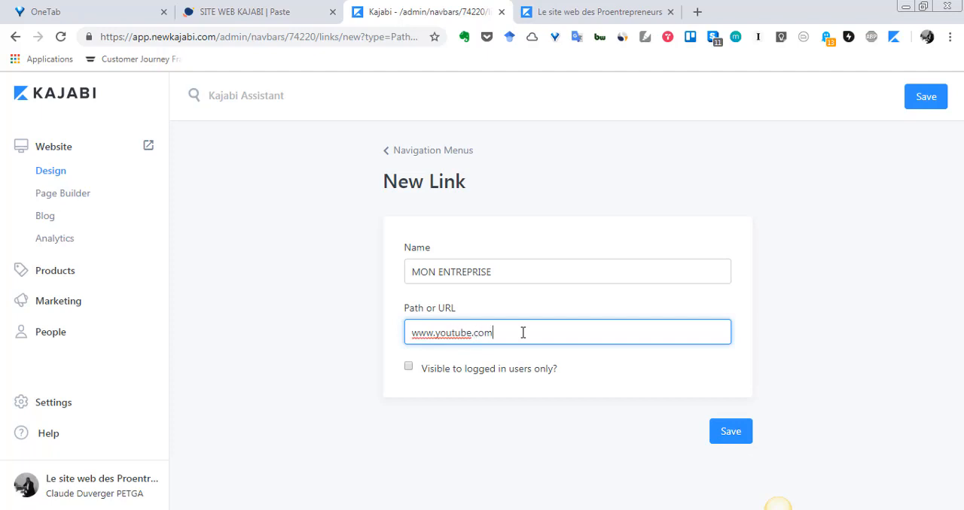
left_click(731, 433)
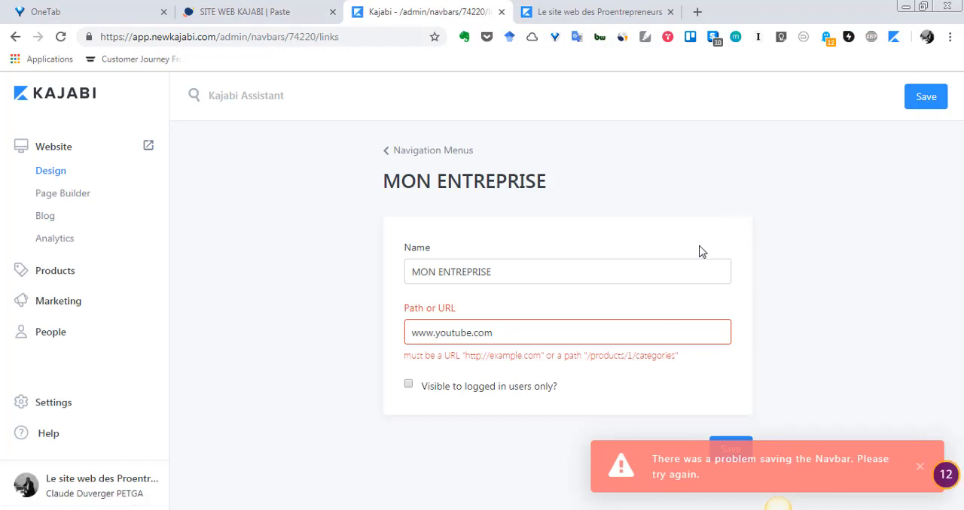
mouse_move(467, 359)
left_mouse_down()
mouse_move(493, 358)
mouse_move(483, 360)
left_mouse_up()
right_click(482, 360)
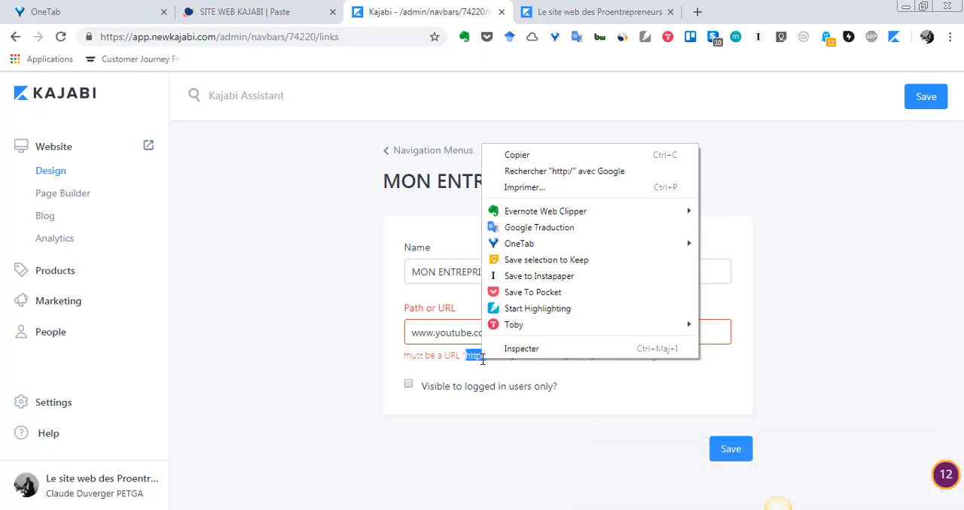
left_click(553, 155)
left_click(412, 333)
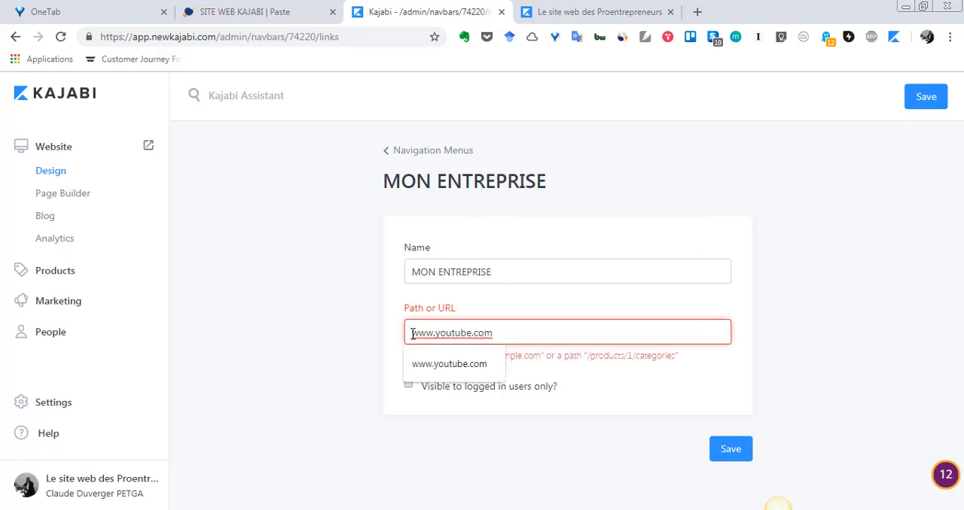
type("v")
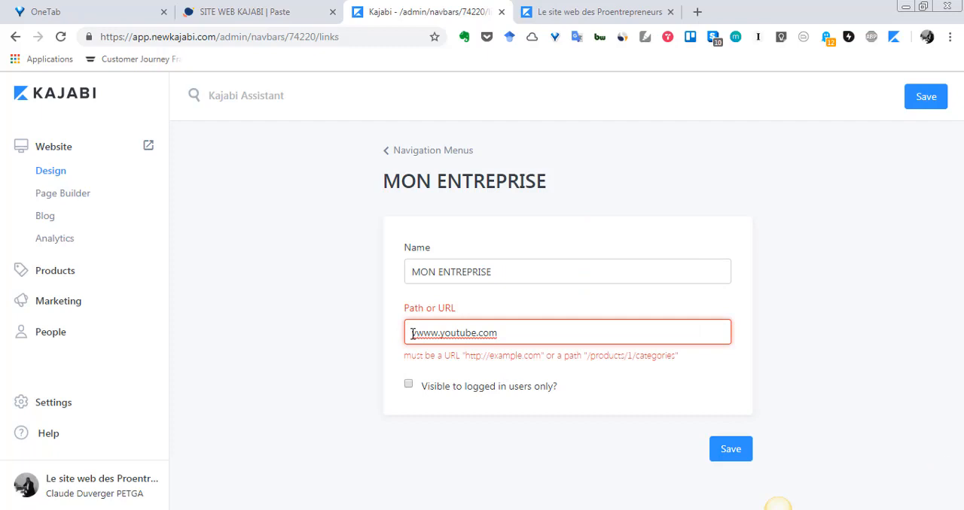
key("BackSpace")
type("http:/")
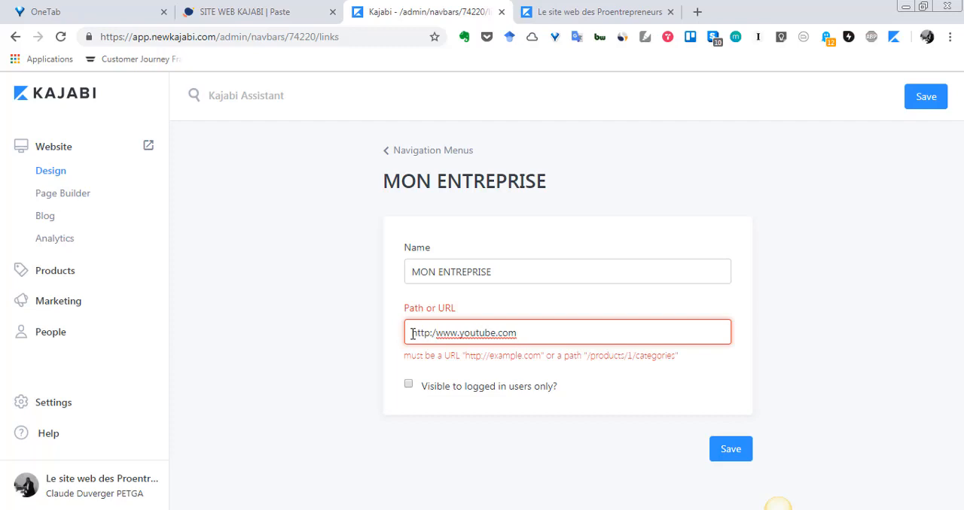
type("/")
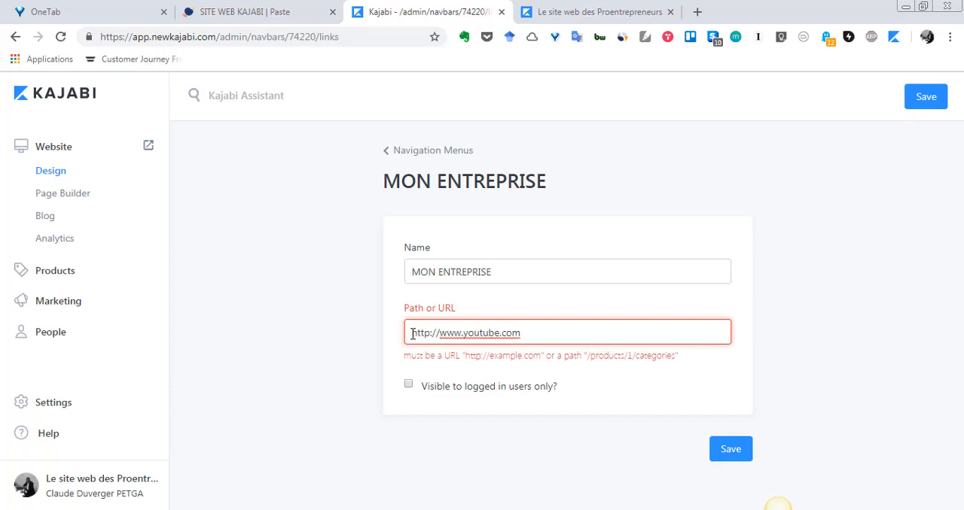
left_click(474, 334)
key("Left")
key("BackSpace")
key("BackSpace")
key("BackSpace")
key("BackSpace")
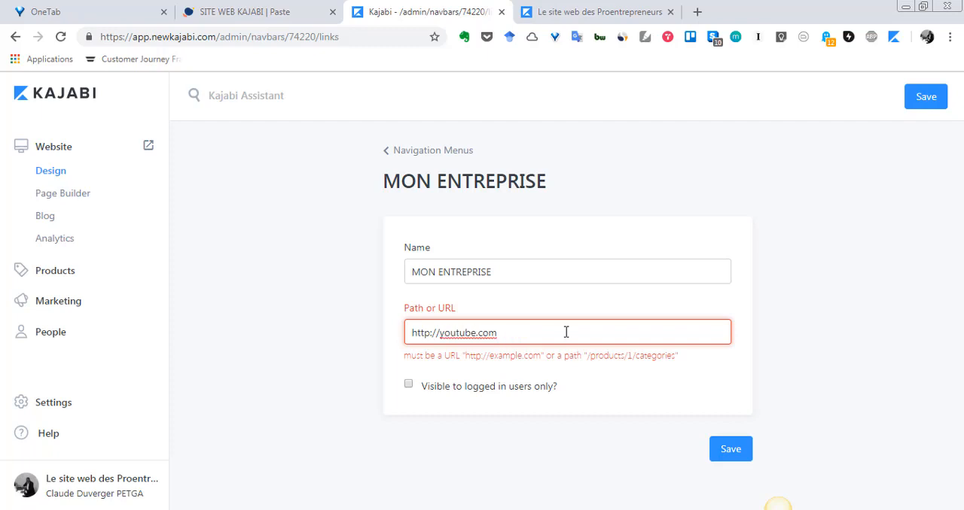
left_click(727, 449)
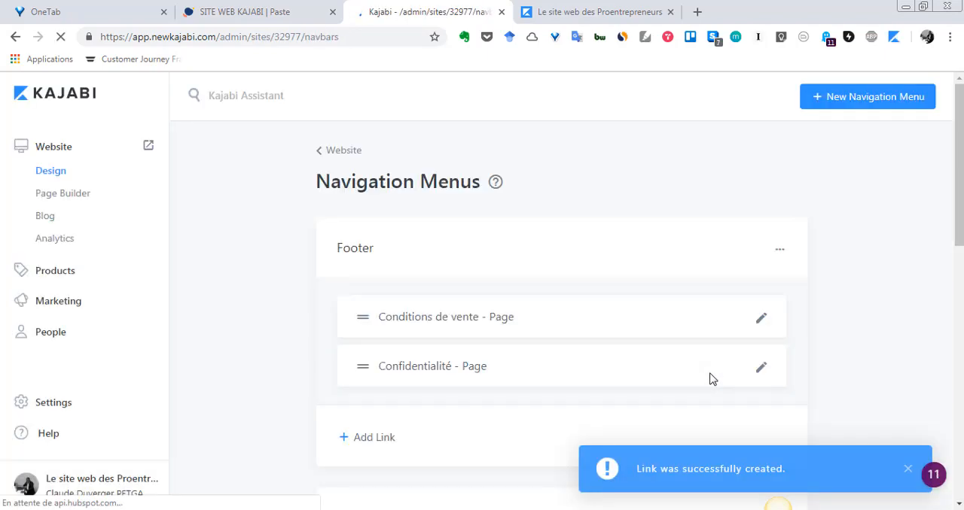
Reload the live homepage, test the MON ENTREPRISE link in its header, and return to the homepage.
scroll(704, 385, "down", 3)
scroll(702, 390, "down", 6)
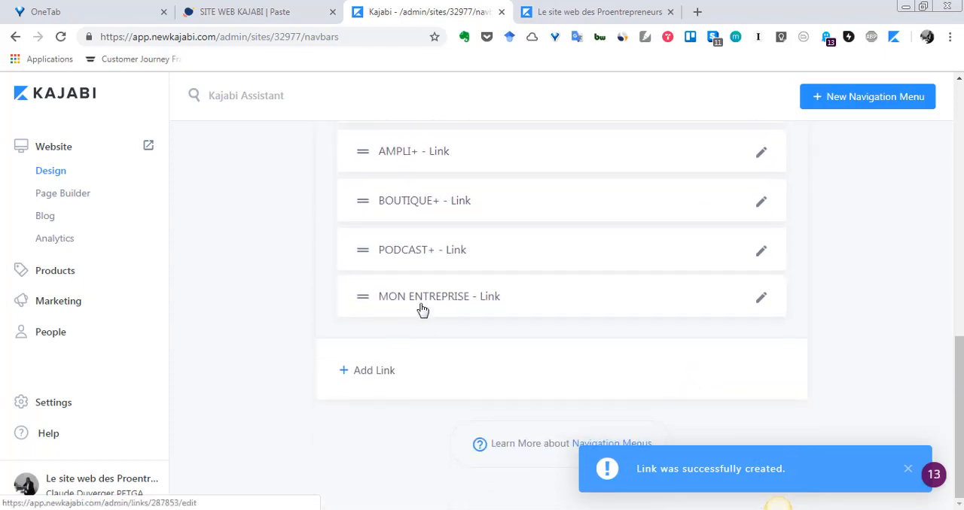
left_click(598, 11)
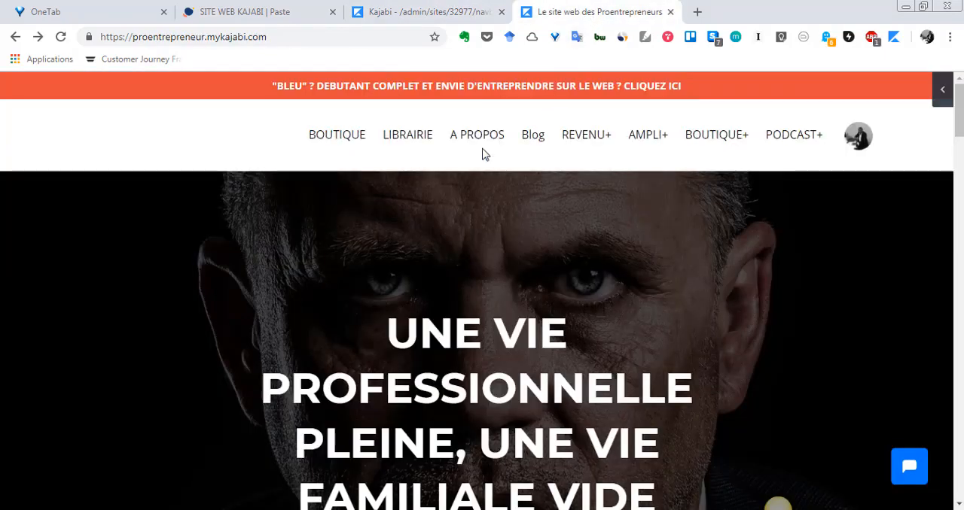
left_click(63, 41)
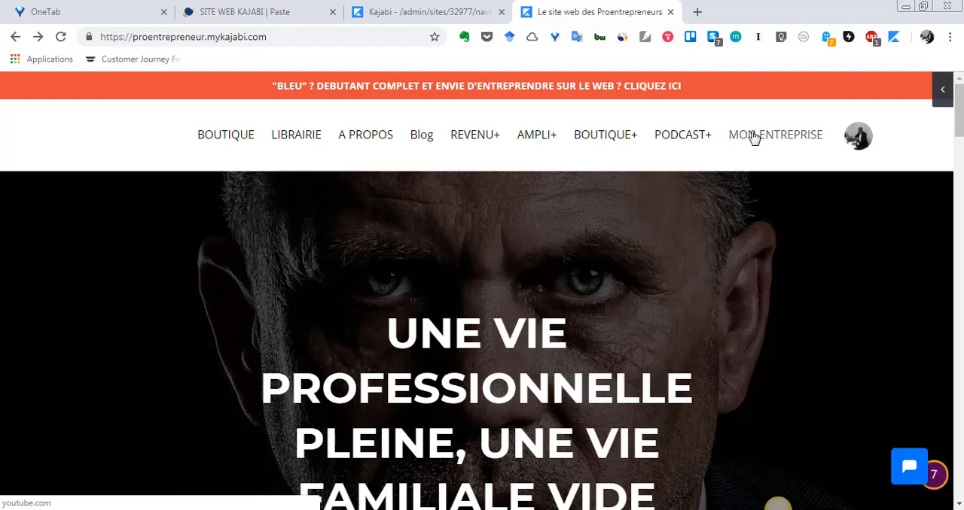
left_click(753, 138)
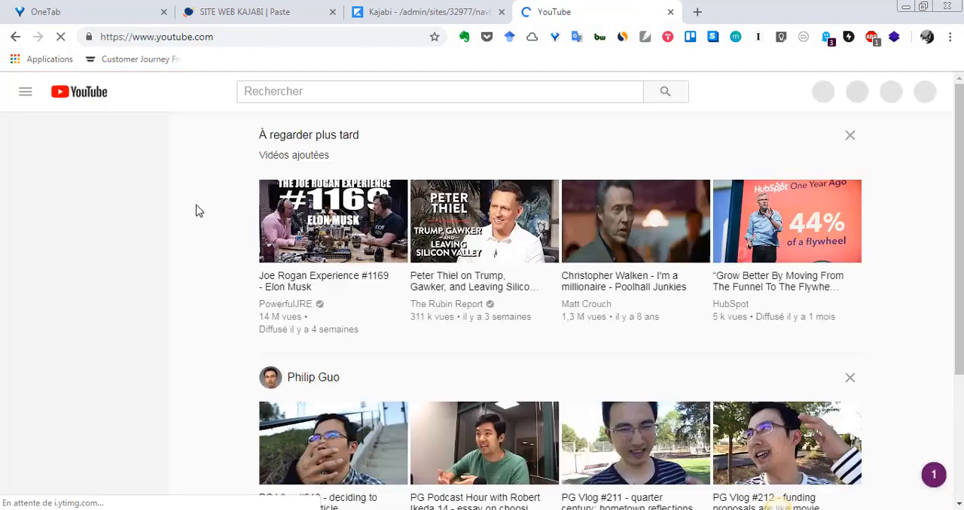
left_click(17, 42)
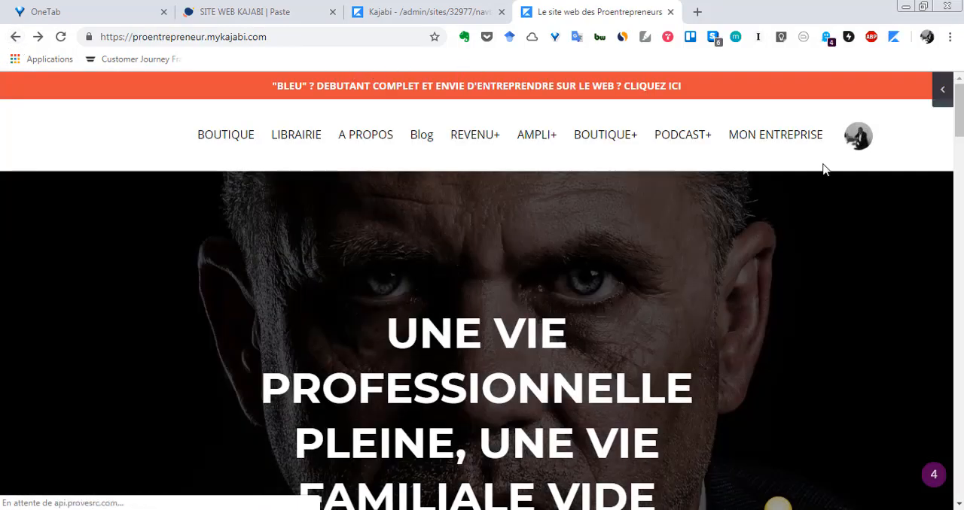
In the Kajabi admin's Main Menu, move the MON ENTREPRISE link between A PROPOS and Blog.
left_click(467, 9)
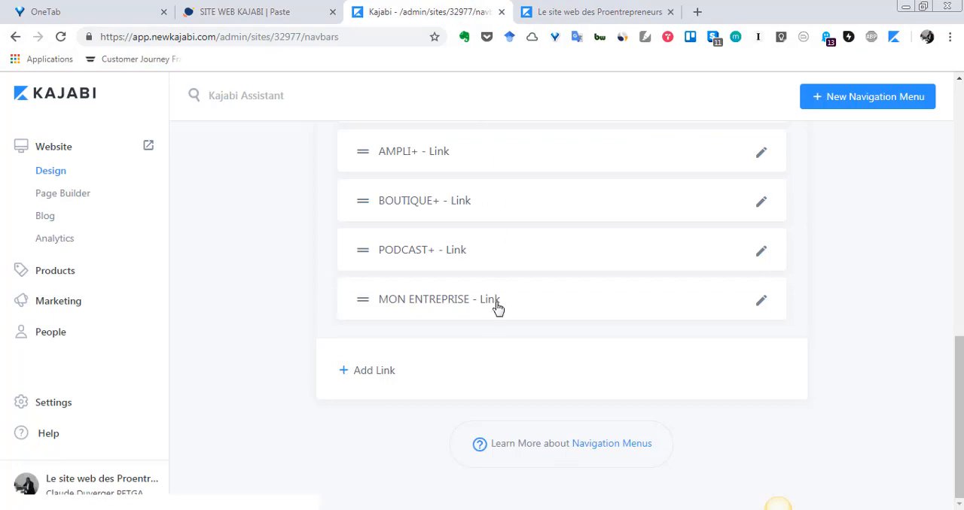
scroll(492, 334, "up", 1)
scroll(491, 334, "down", 2)
scroll(509, 347, "up", 2)
scroll(508, 353, "down", 2)
scroll(508, 353, "up", 2)
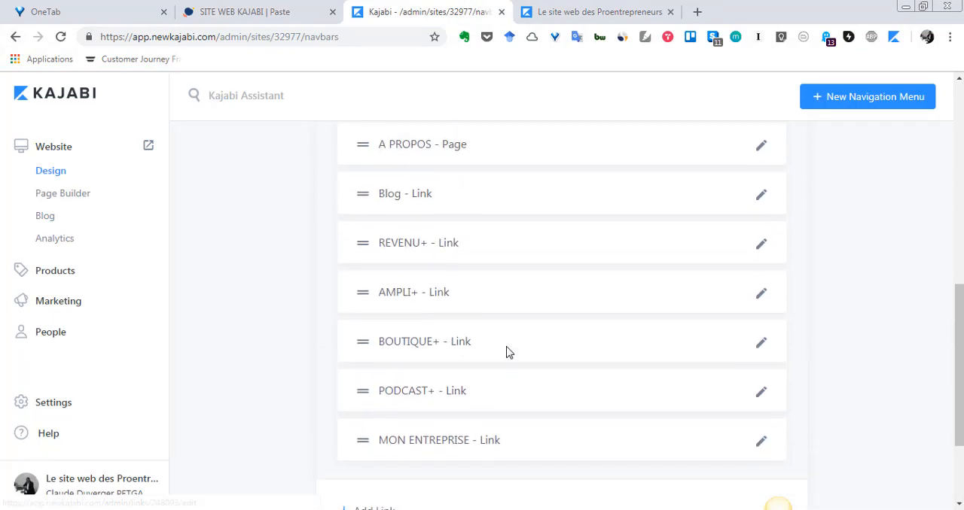
left_click(544, 6)
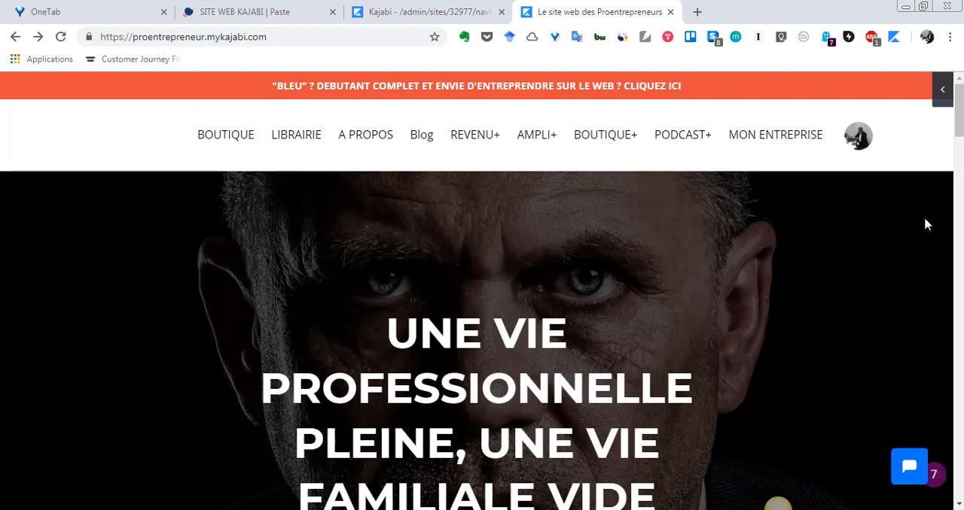
left_click(459, 10)
left_click_drag(364, 445, 365, 207)
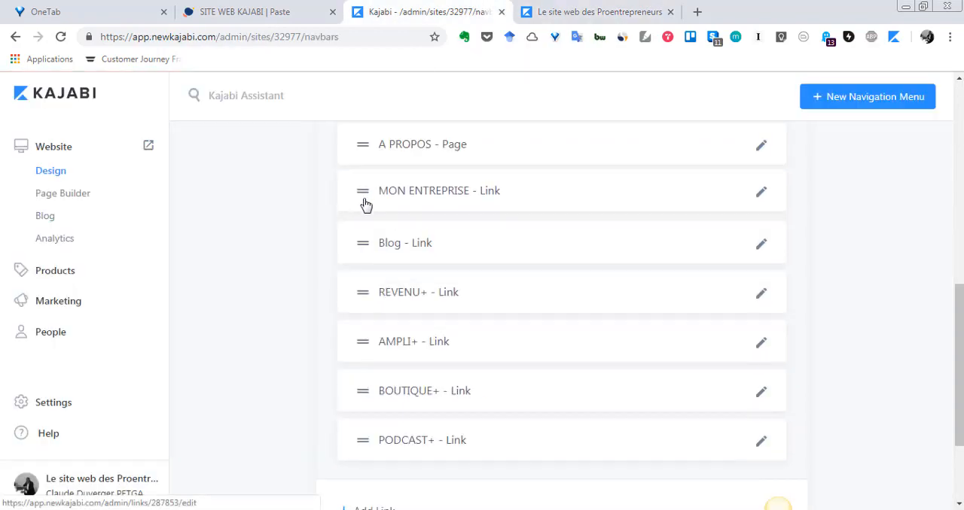
Reload the live homepage to check the order of the links in its header.
scroll(539, 293, "down", 2)
scroll(539, 294, "up", 4)
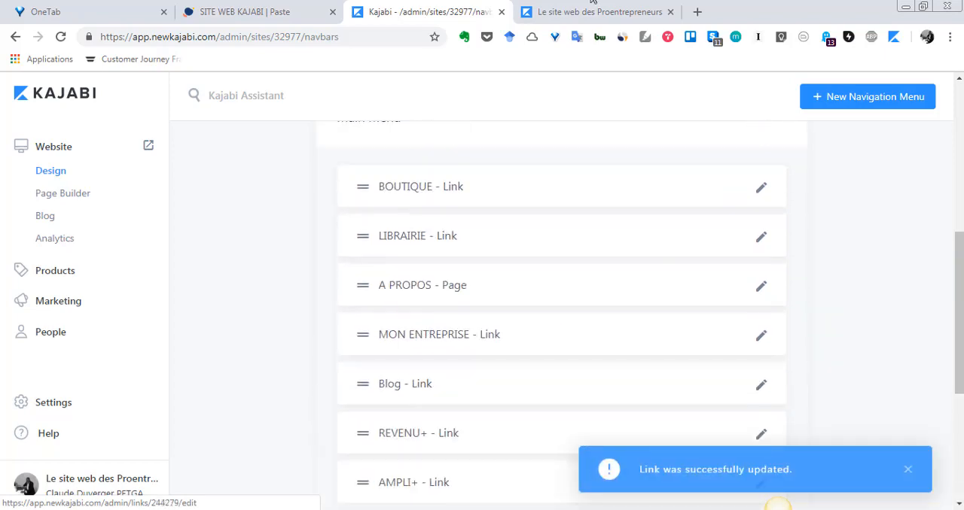
left_click(599, 12)
left_click(60, 37)
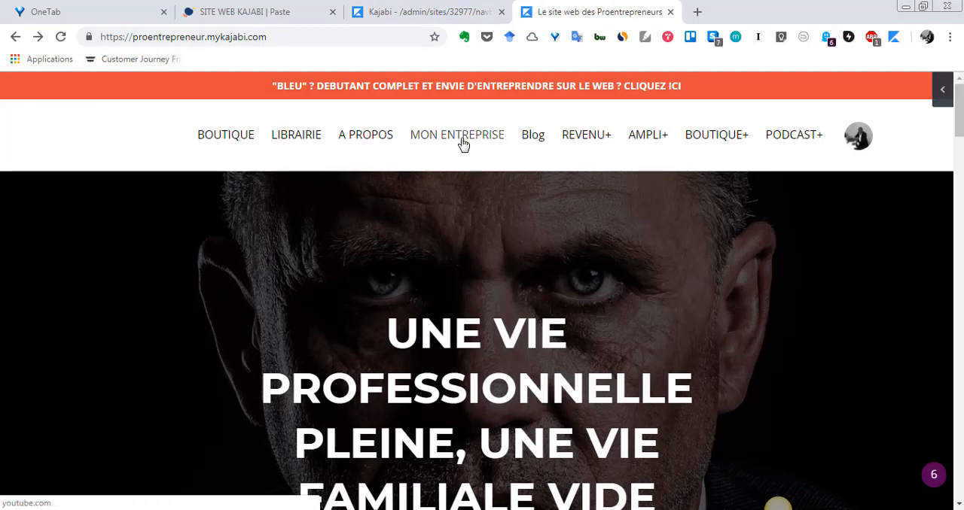
Back in the Kajabi admin, examine the item types available for adding to the Main Menu.
left_click(429, 7)
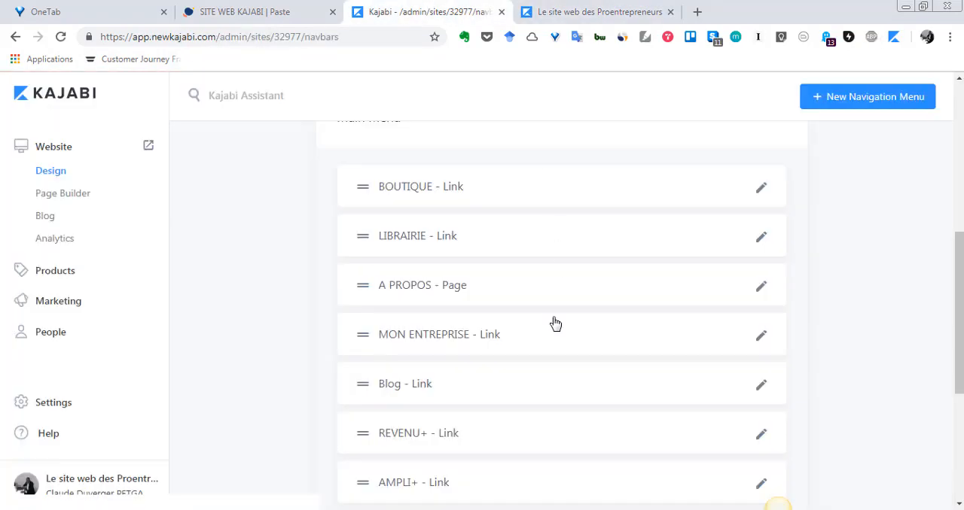
scroll(555, 325, "down", 3)
scroll(555, 325, "down", 2)
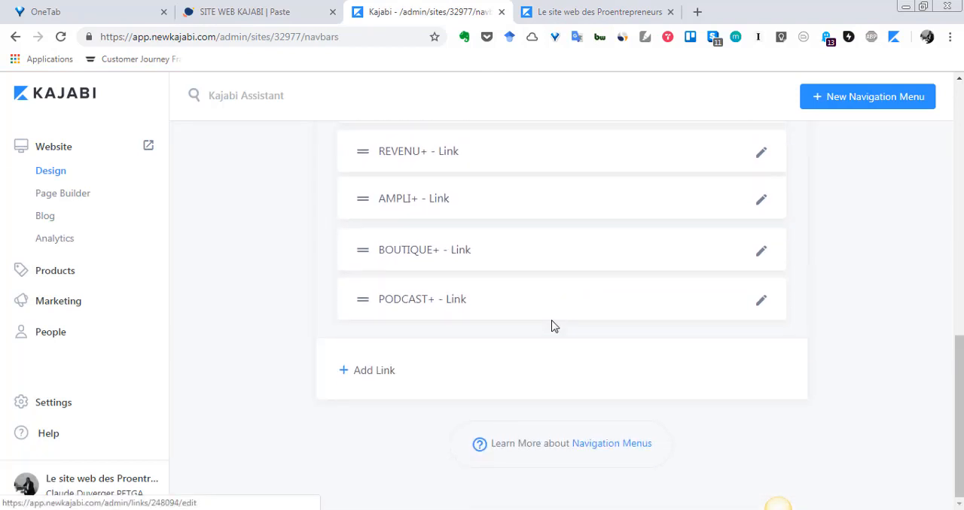
scroll(565, 419, "up", 1)
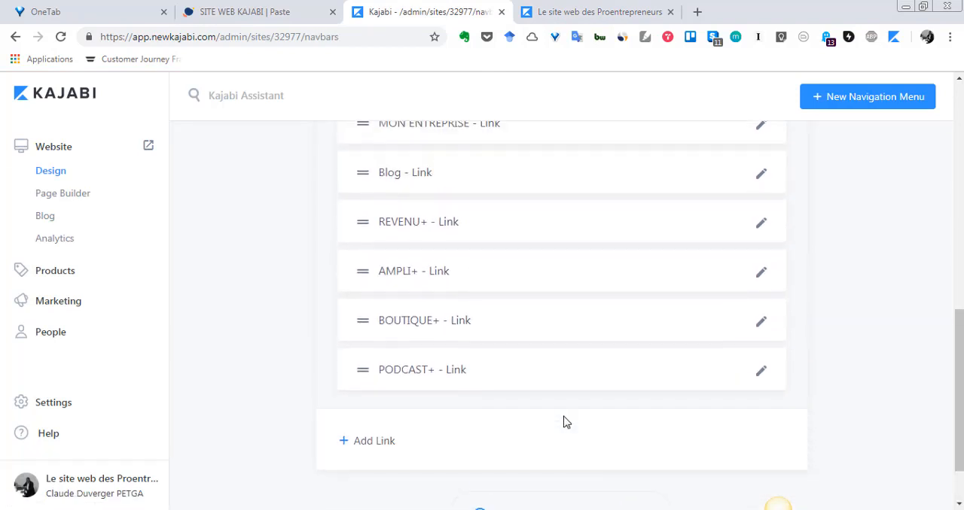
left_click(345, 445)
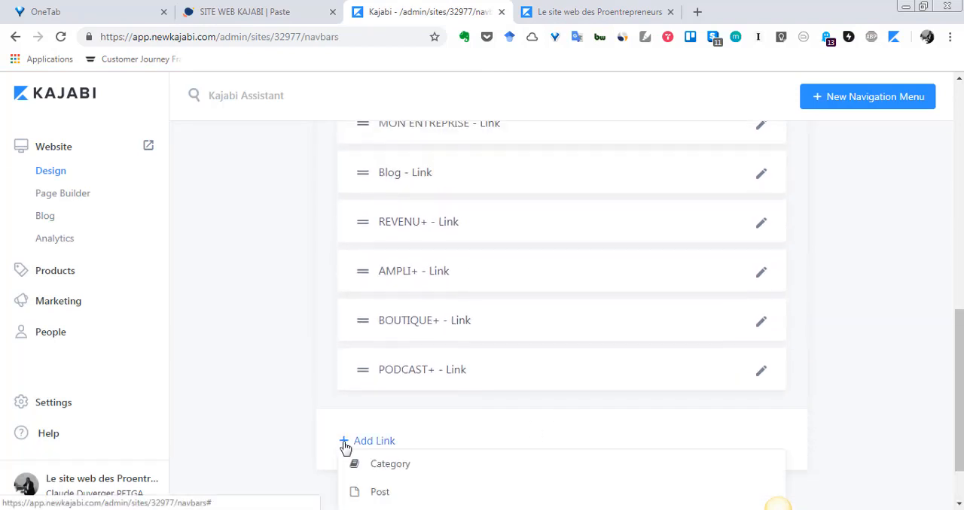
scroll(346, 444, "down", 1)
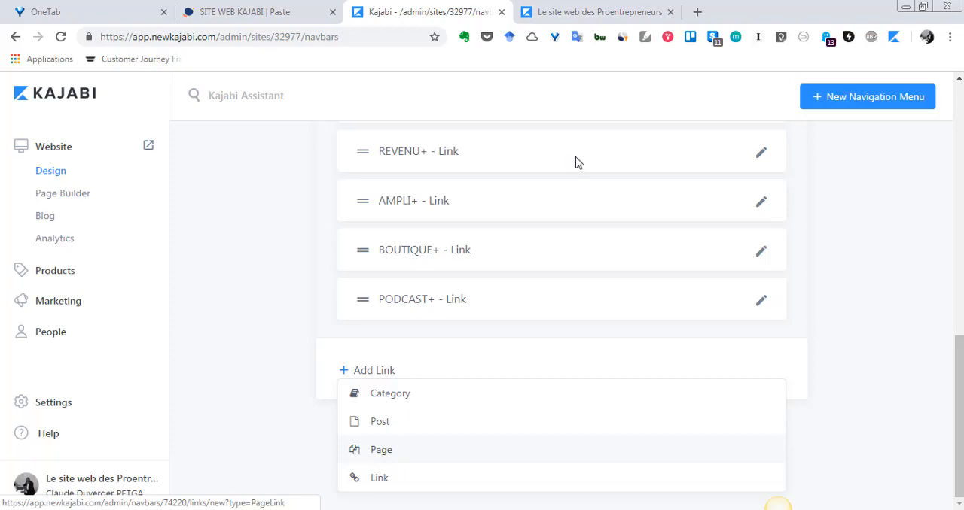
Compare the live homepage's header links with the items listed in the admin's Main Menu.
left_click(607, 16)
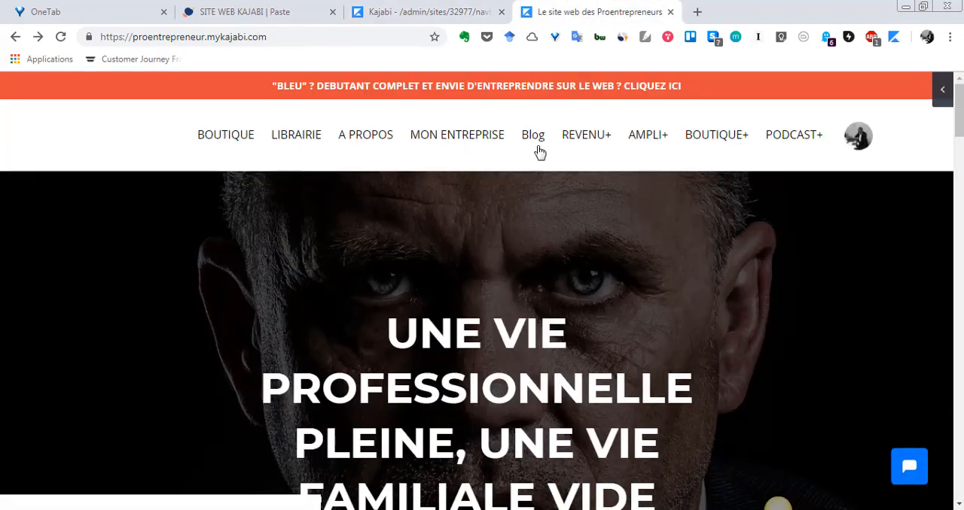
left_click(477, 9)
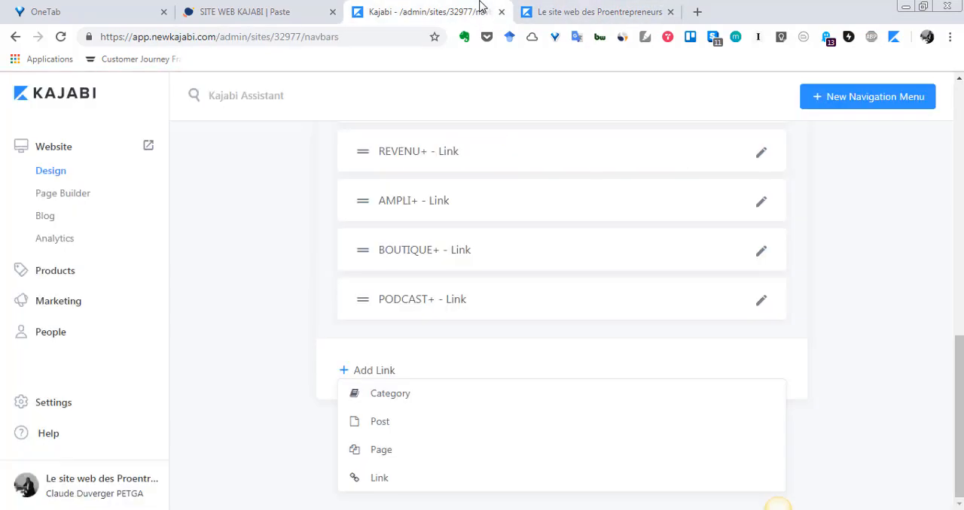
scroll(494, 305, "up", 3)
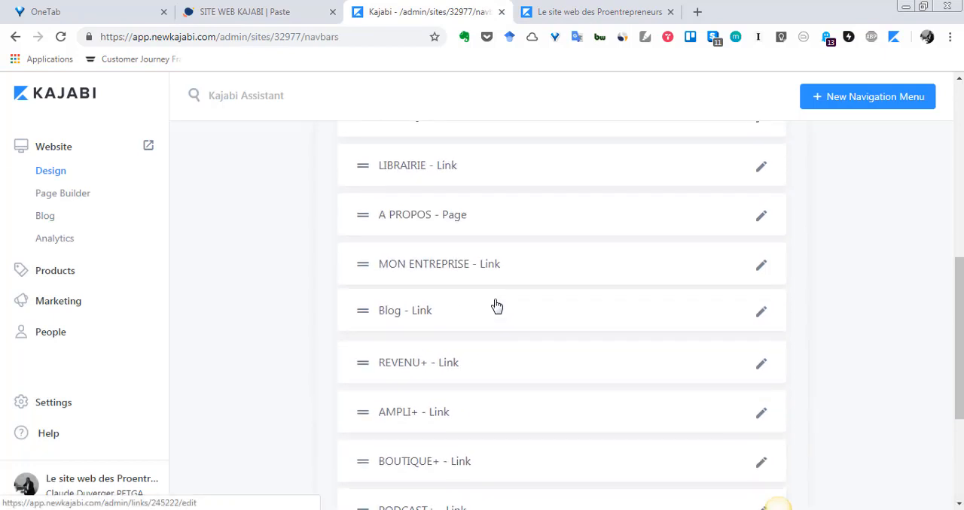
scroll(536, 295, "up", 1)
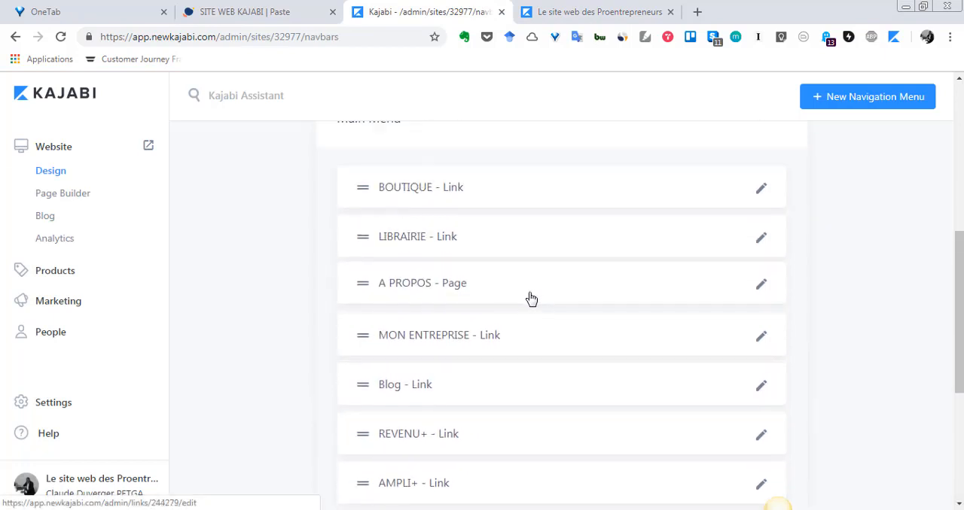
scroll(527, 339, "up", 1)
scroll(530, 334, "down", 3)
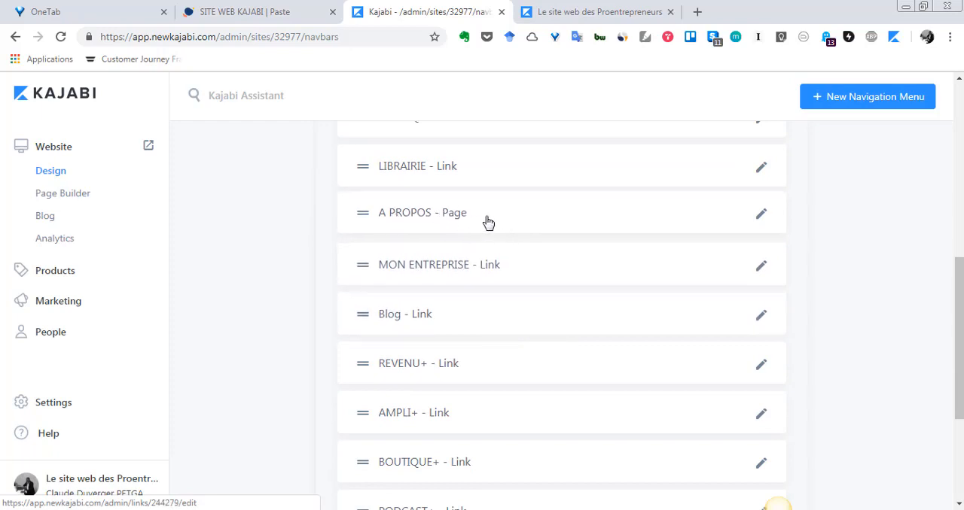
Examine the settings of the A PROPOS page item in the Main Menu, leaving them unsaved.
left_click(762, 217)
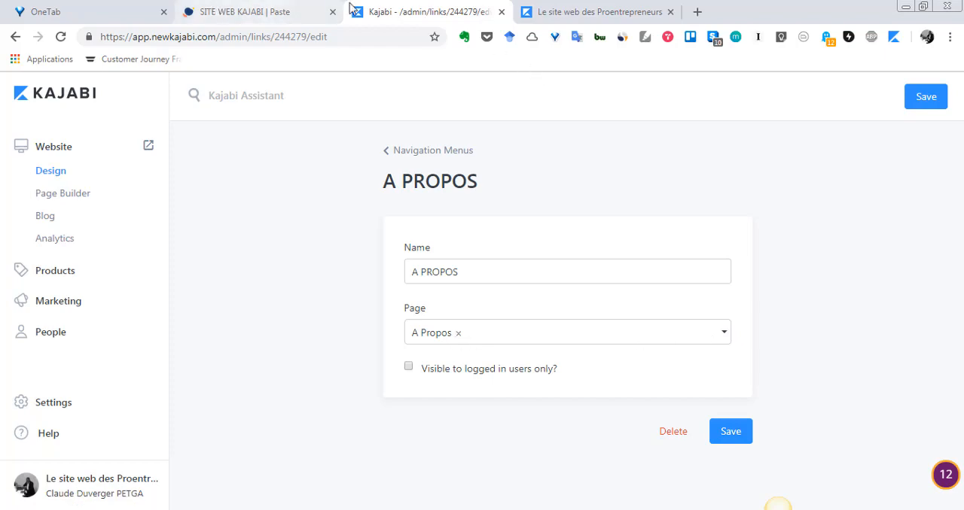
left_click(12, 39)
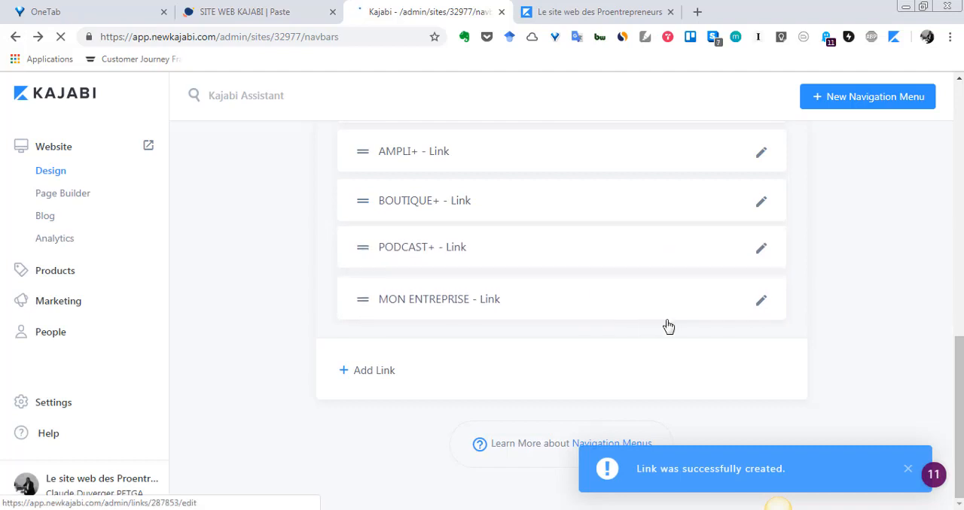
Start a new Page-type item in the Main Menu, examine the pages offered for it, and return to the navigation menus without saving.
left_click(351, 374)
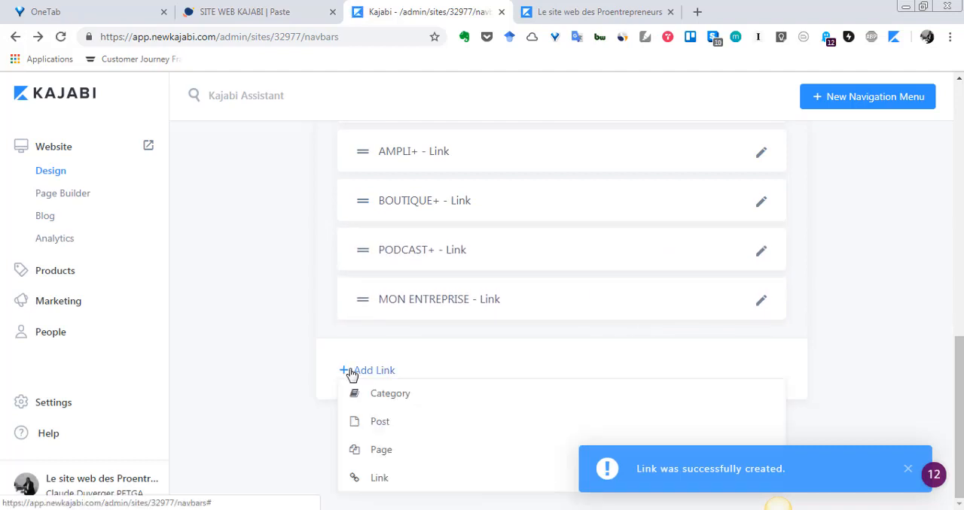
left_click(382, 450)
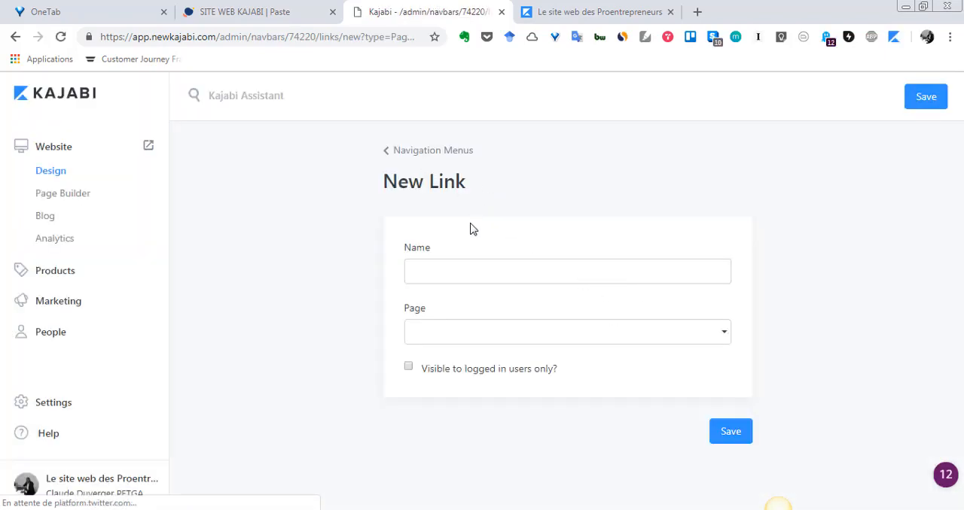
left_click(577, 13)
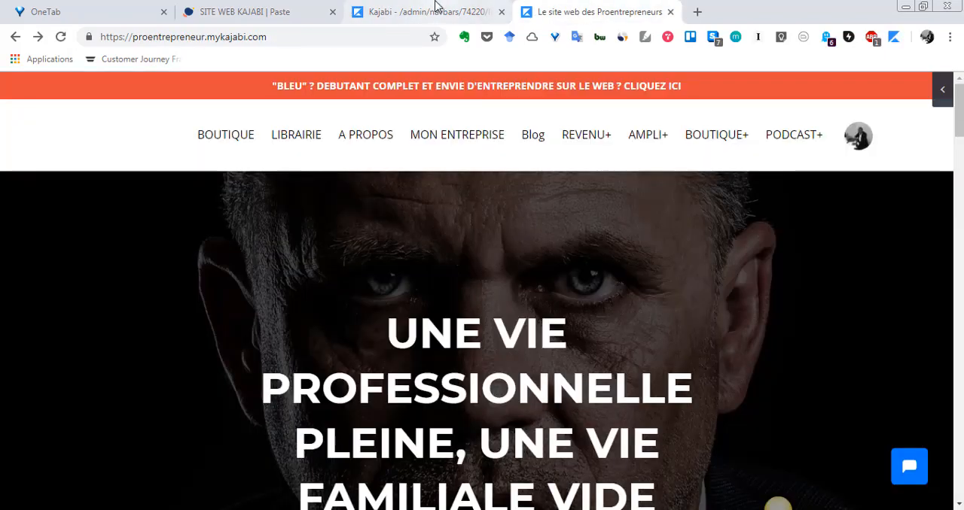
left_click(435, 7)
left_click(608, 9)
left_click(437, 12)
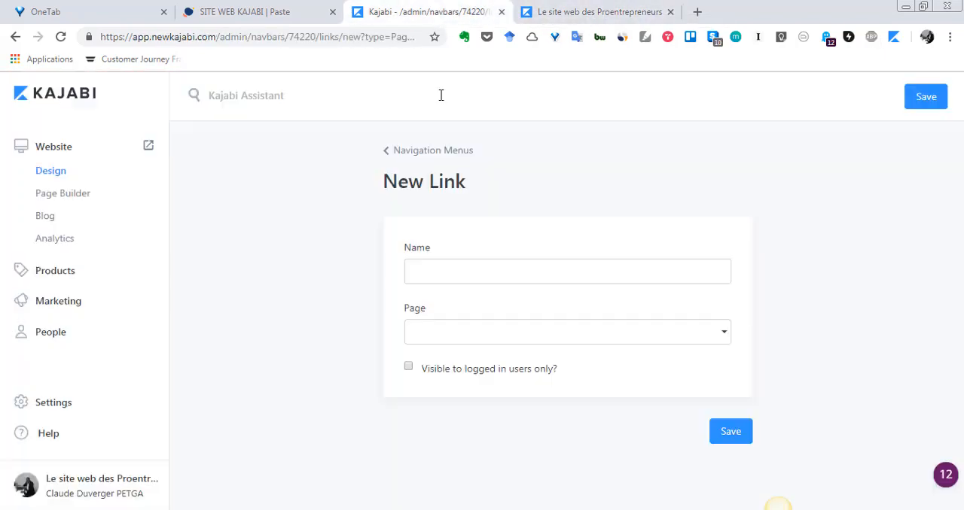
left_click(484, 264)
left_click(782, 340)
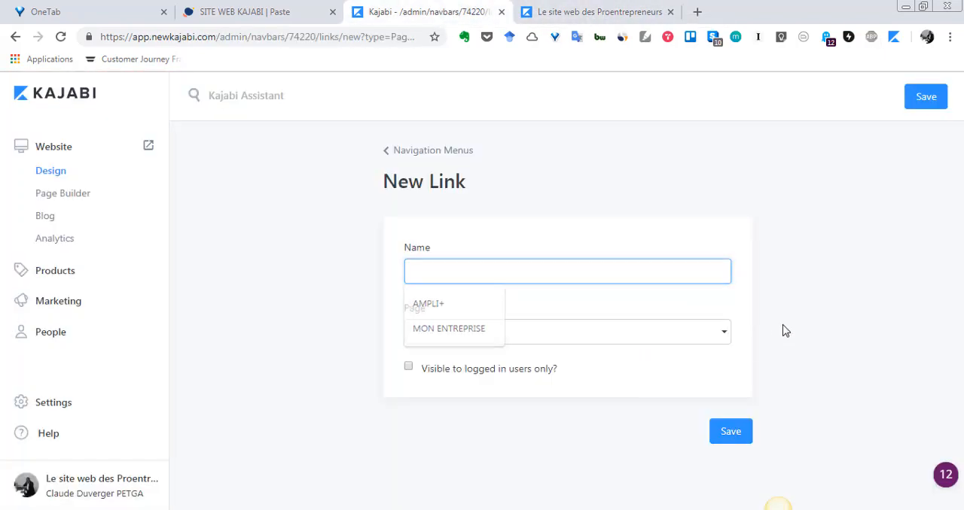
left_click(725, 337)
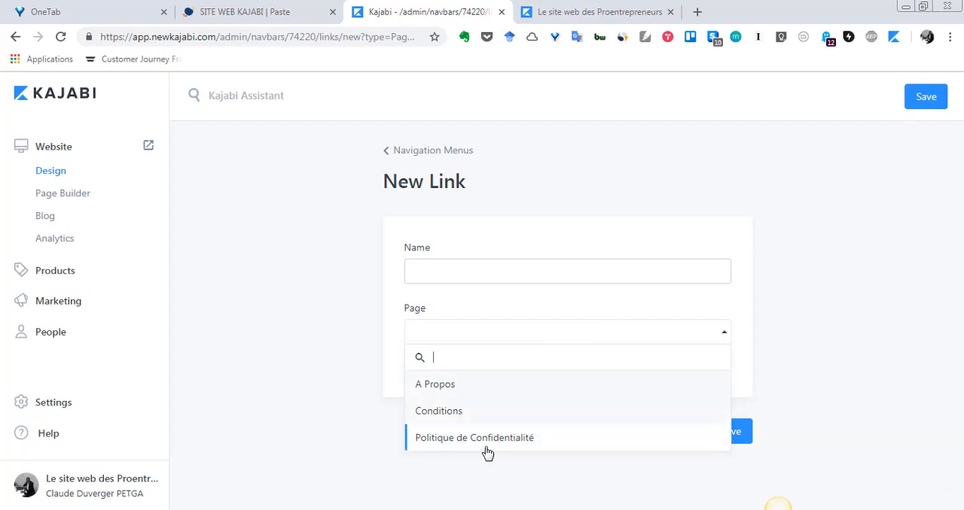
left_click(385, 154)
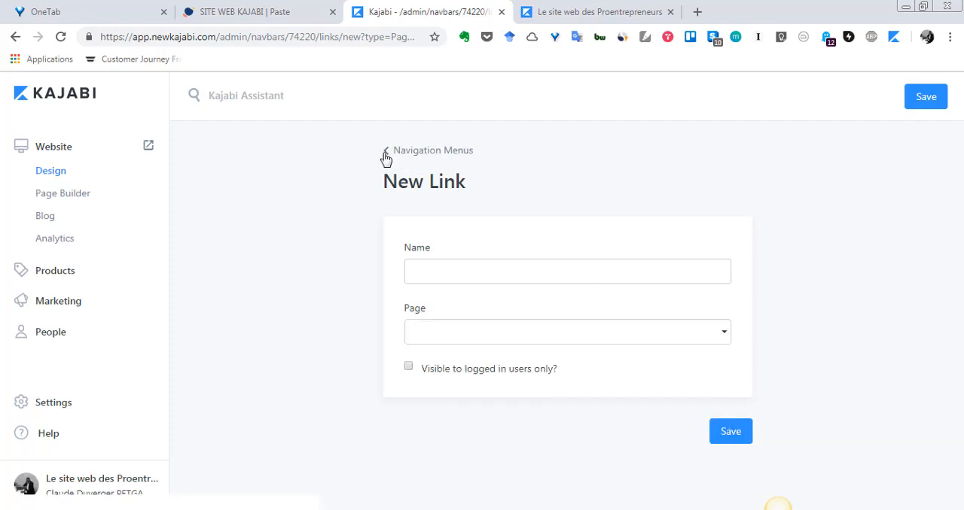
left_click(386, 157)
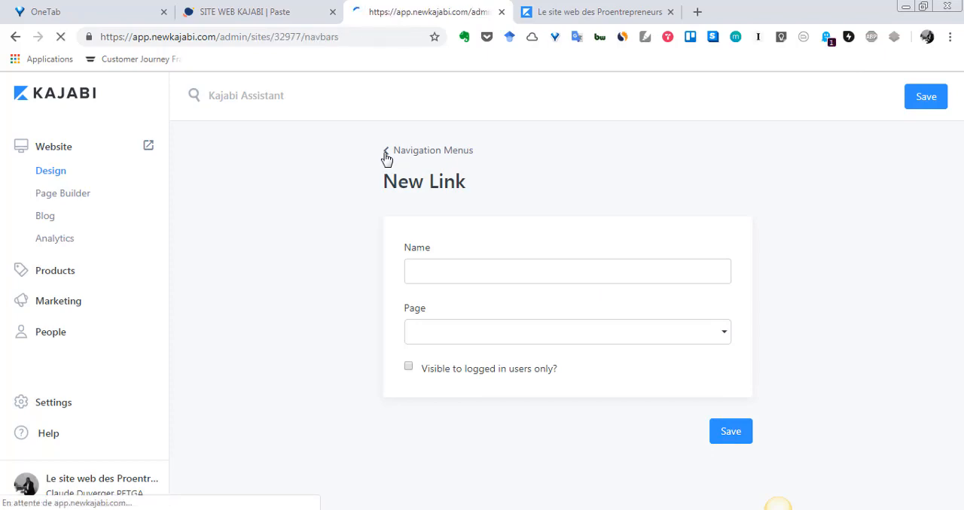
Delete the MON ENTREPRISE link from the Main Menu and confirm the deletion.
scroll(577, 265, "down", 6)
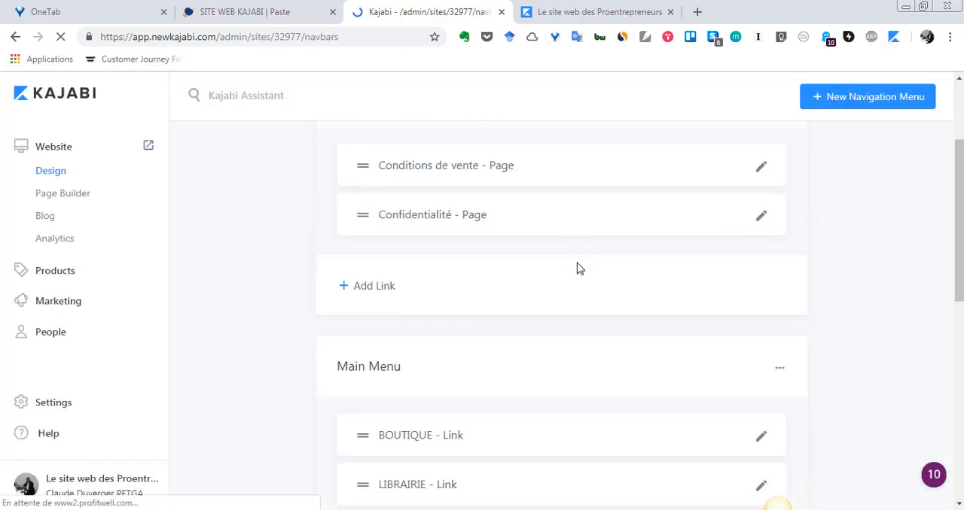
scroll(578, 268, "down", 2)
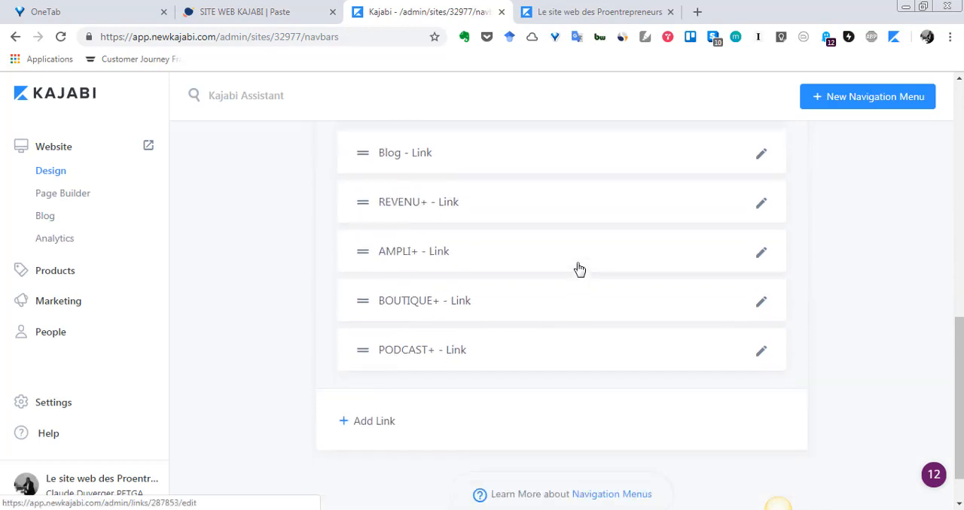
scroll(579, 269, "up", 2)
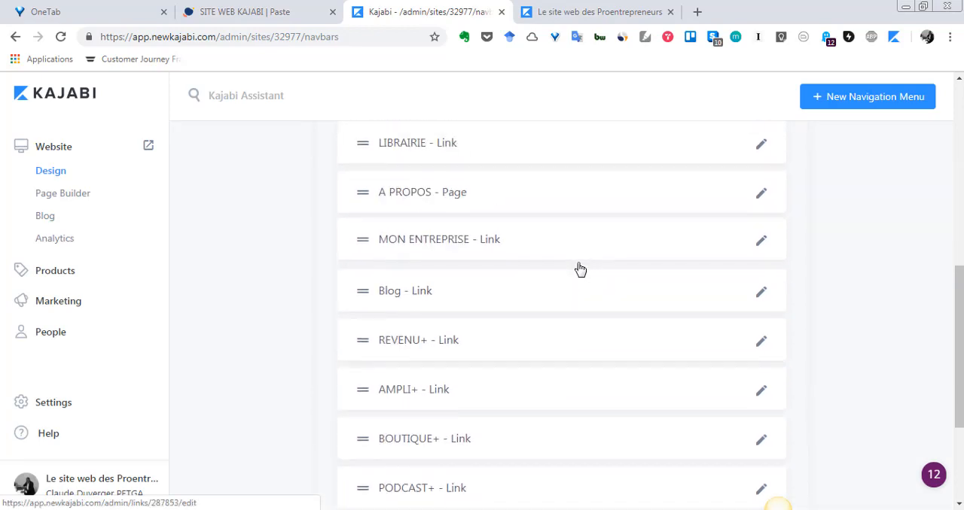
left_click(594, 9)
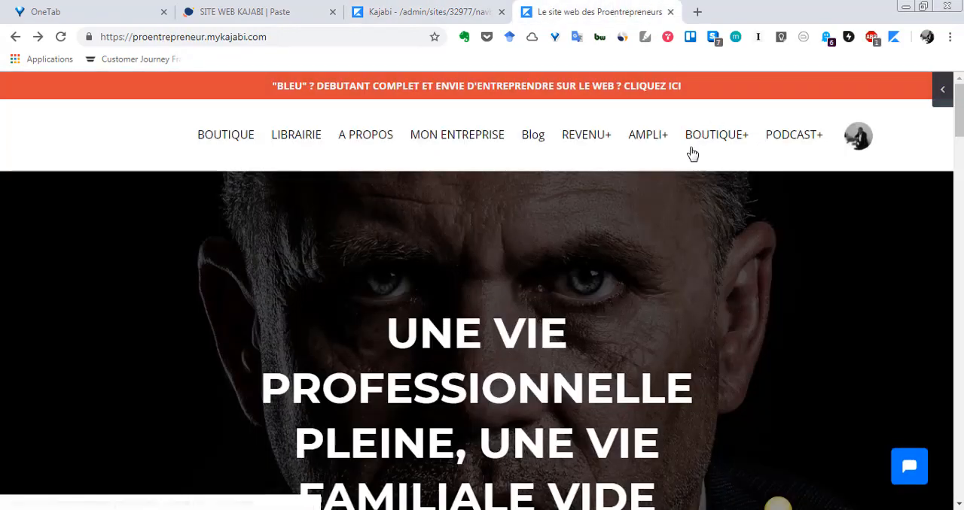
left_click(408, 9)
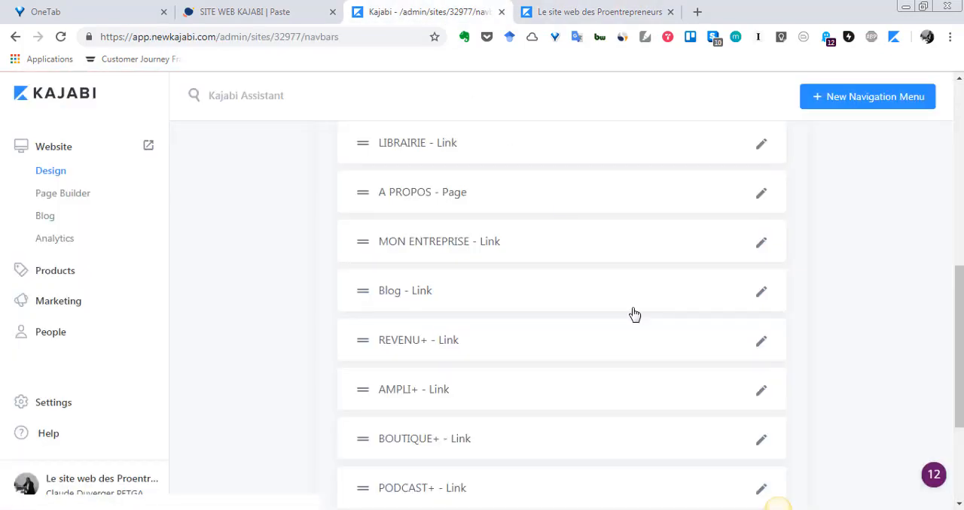
scroll(635, 314, "down", 2)
scroll(680, 317, "up", 3)
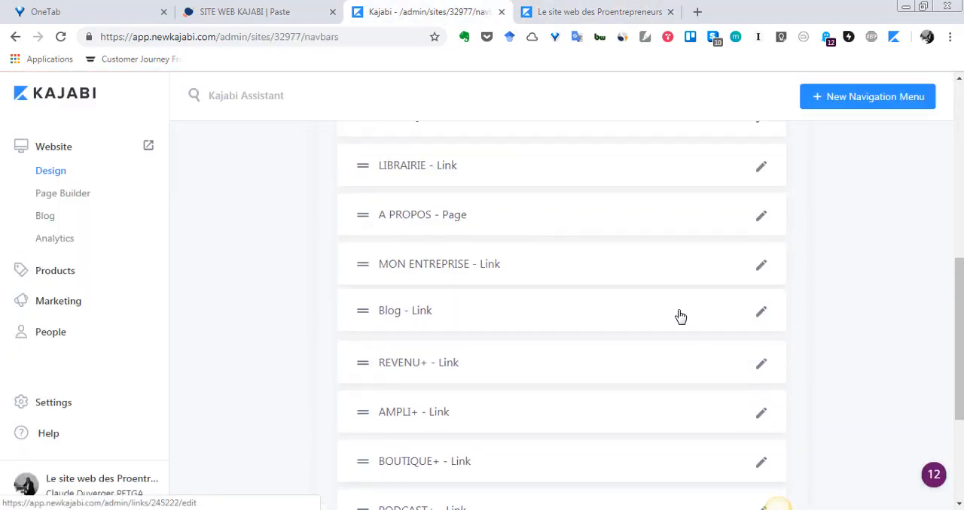
left_click(762, 266)
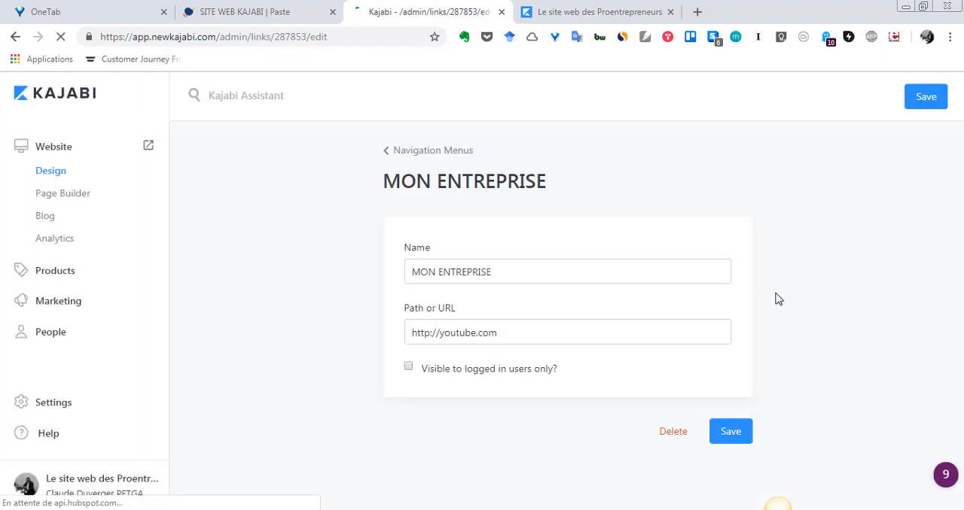
left_click(678, 435)
left_click(644, 319)
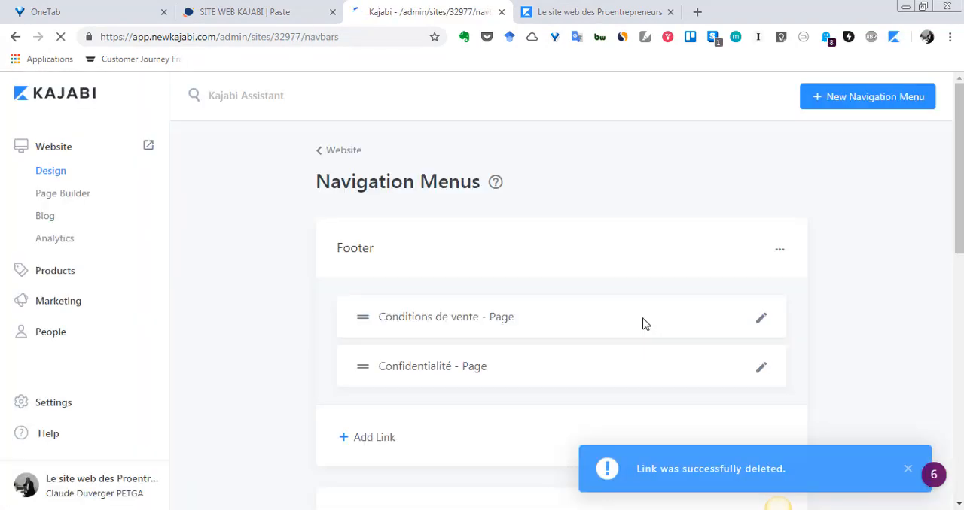
Reload the live homepage to check its header after the MON ENTREPRISE link's deletion.
scroll(644, 323, "down", 10)
left_click(648, 6)
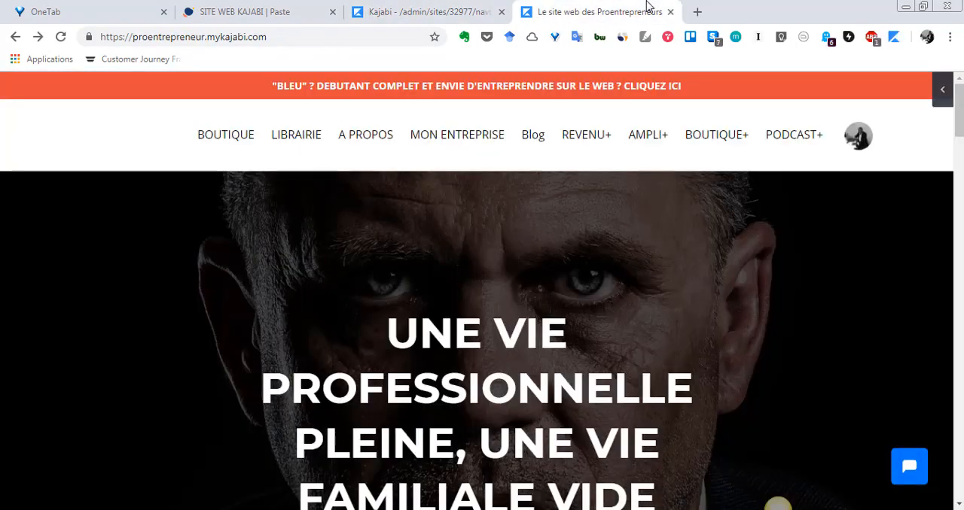
left_click(62, 37)
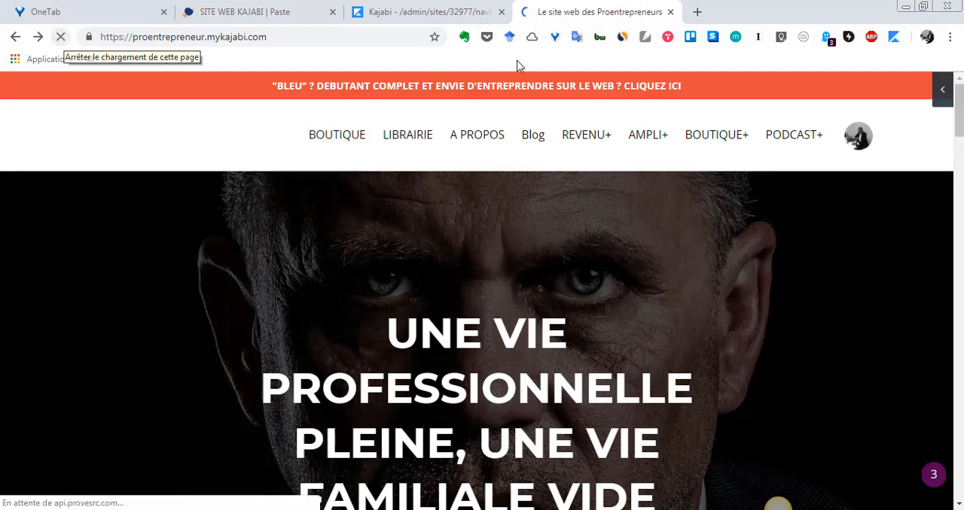
Back in the Kajabi admin, examine the REVENU+ link's name and URL settings and return to the navigation menus.
left_click(411, 9)
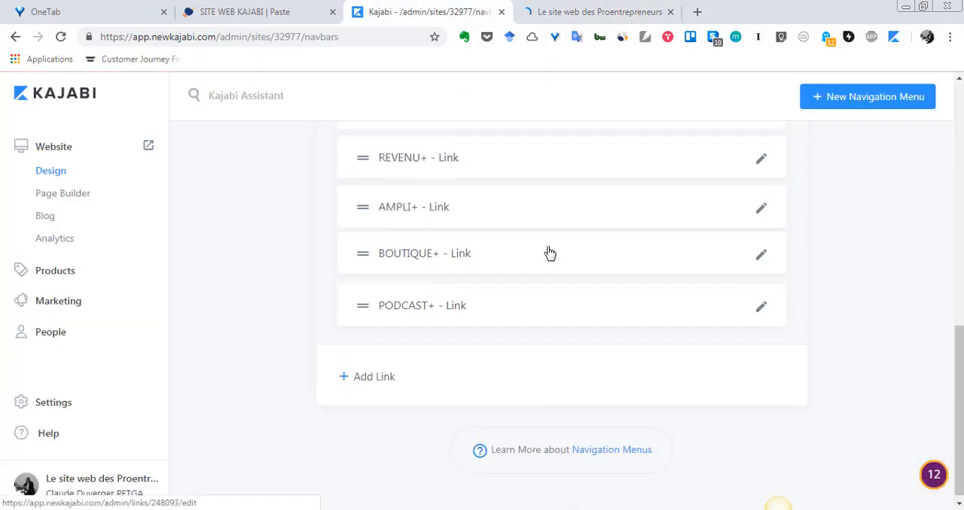
scroll(572, 260, "up", 3)
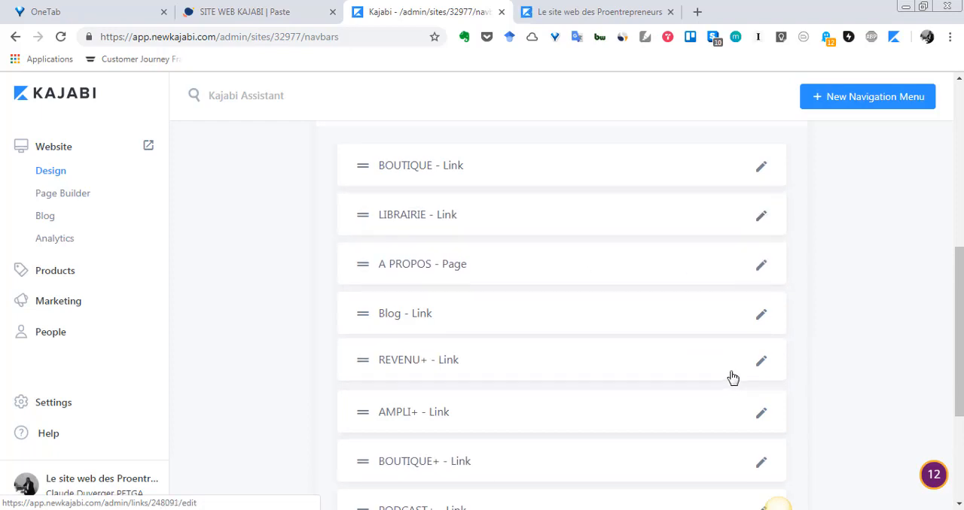
left_click(762, 365)
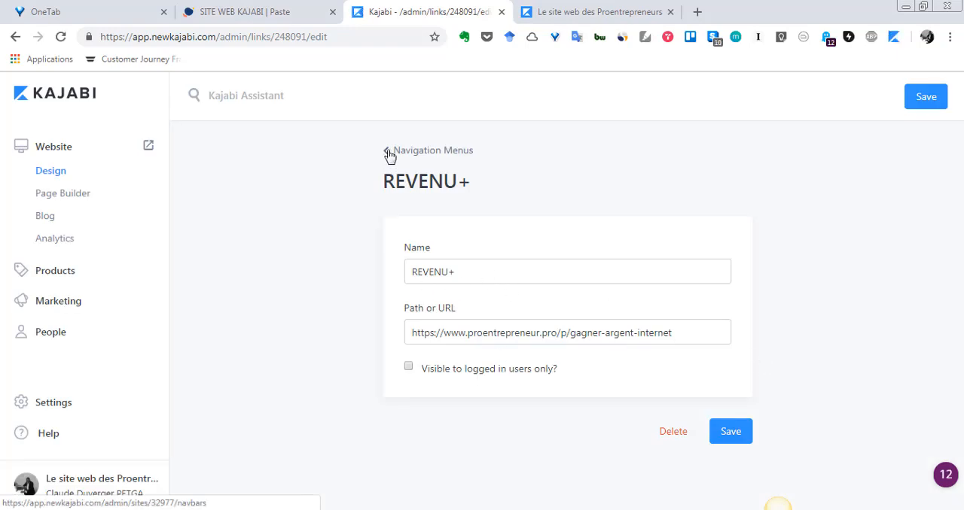
left_click(389, 156)
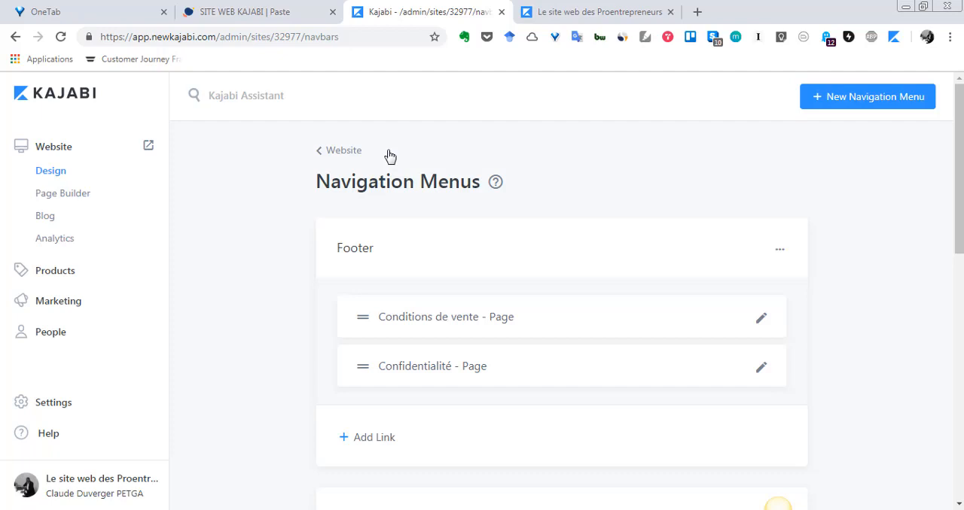
Review the items in the Footer and Main Menu and the handles used to reorder them.
scroll(387, 188, "down", 4)
scroll(478, 301, "up", 2)
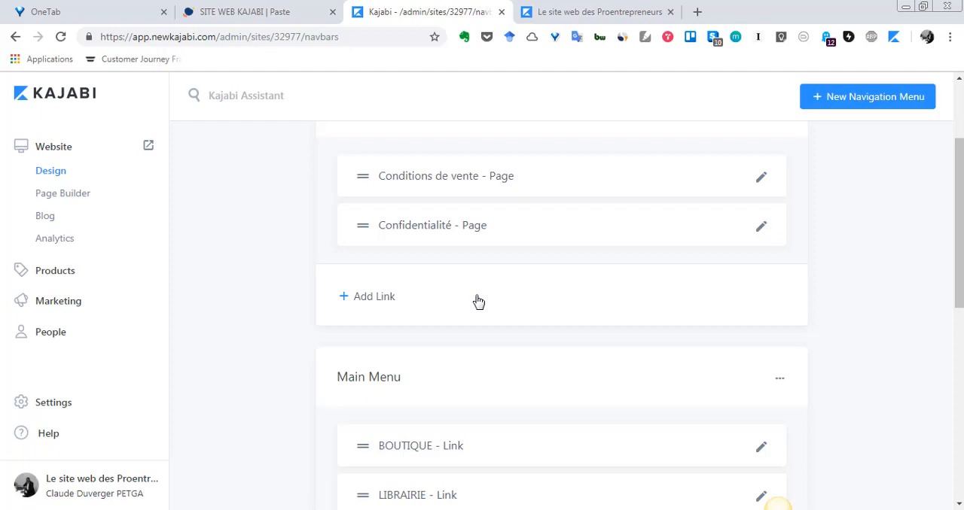
scroll(476, 300, "down", 3)
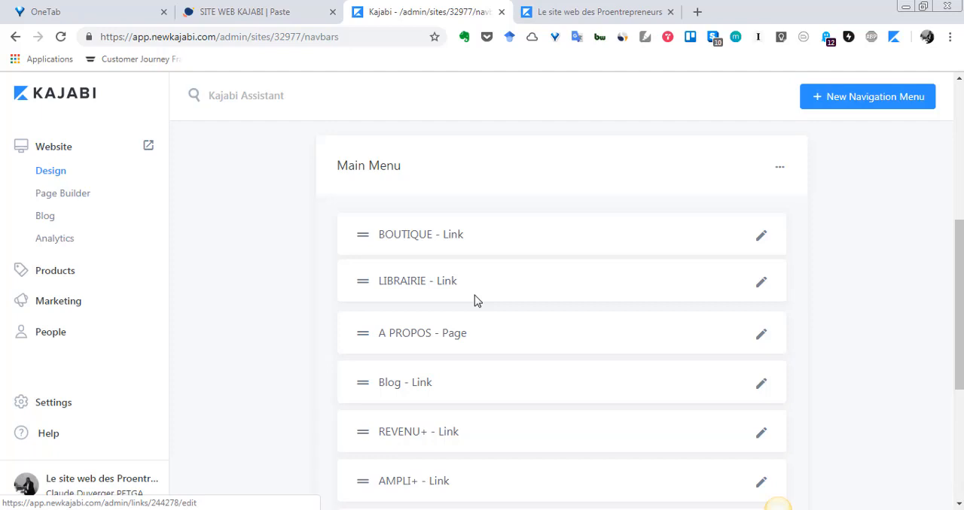
scroll(474, 298, "down", 3)
scroll(474, 300, "up", 1)
scroll(475, 304, "up", 1)
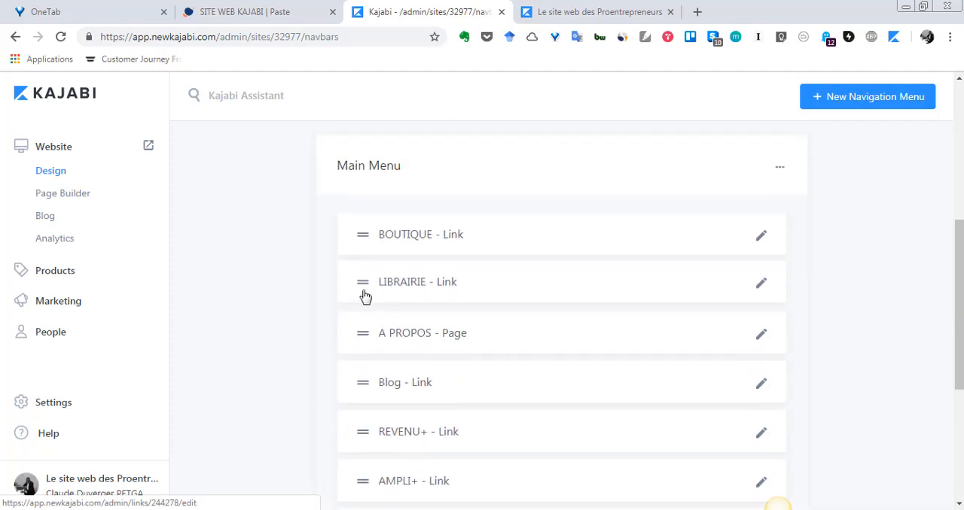
mouse_move(366, 286)
left_mouse_down()
mouse_move(366, 372)
mouse_move(359, 279)
mouse_move(364, 374)
mouse_move(372, 283)
mouse_move(359, 375)
mouse_move(354, 281)
left_mouse_up()
scroll(419, 355, "down", 3)
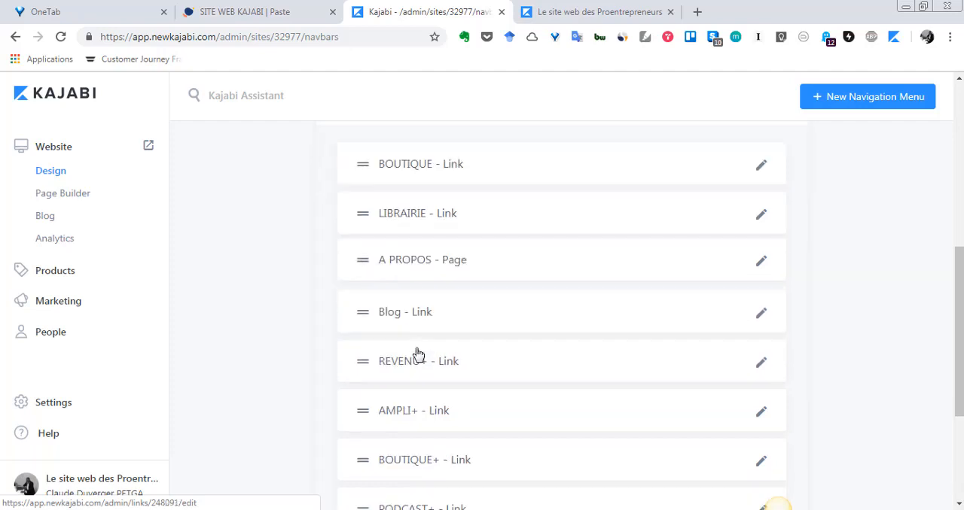
scroll(542, 346, "down", 1)
scroll(544, 354, "up", 3)
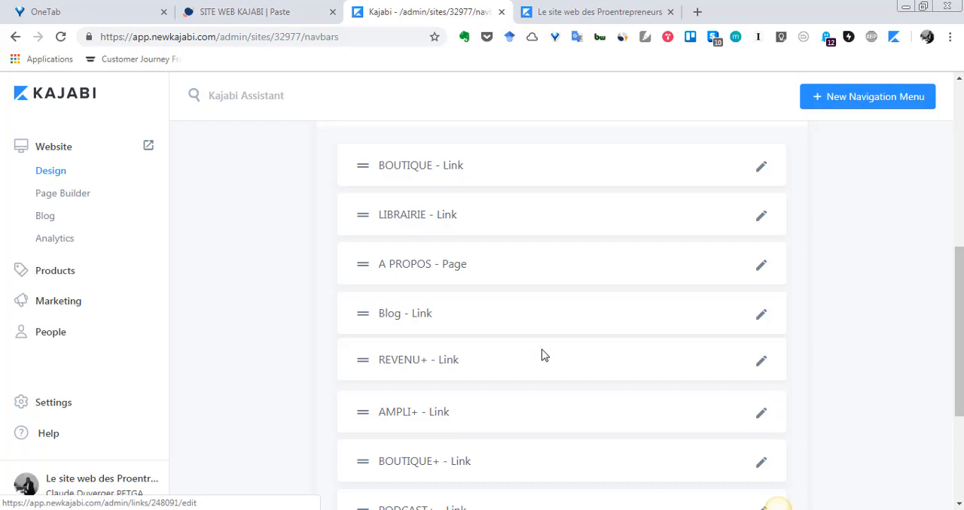
scroll(544, 355, "up", 6)
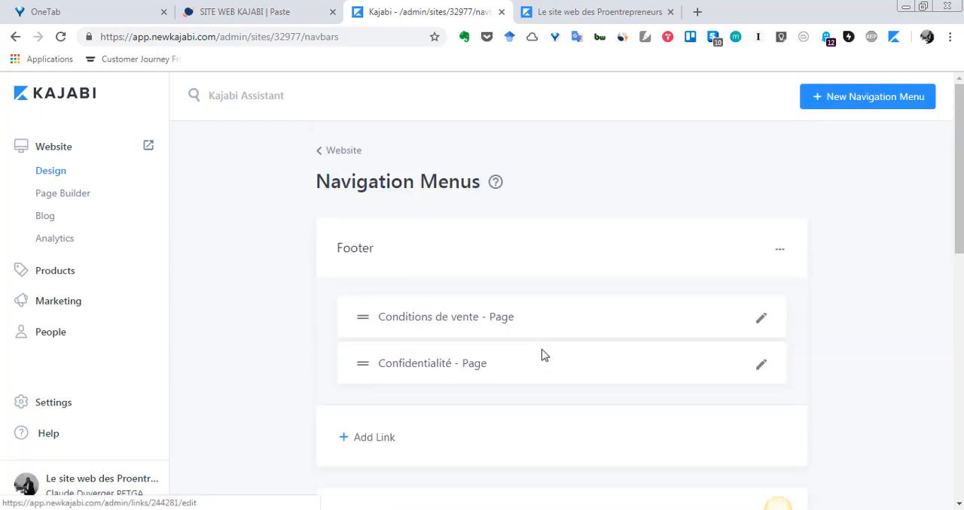